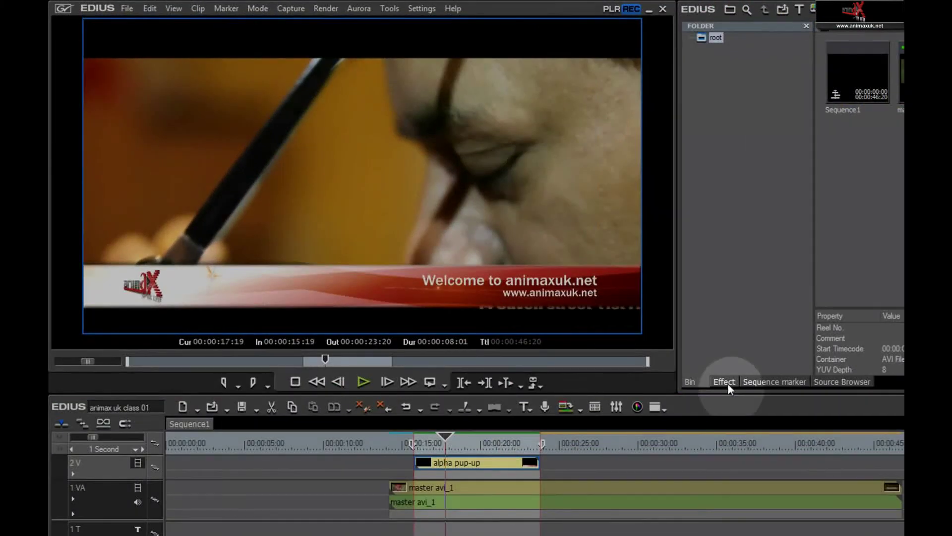
Examine the effect library's categories, including the Keyers group and the Color Correction presets under the system video filter presets
{"action": "left_click", "coordinate": [724, 382]}
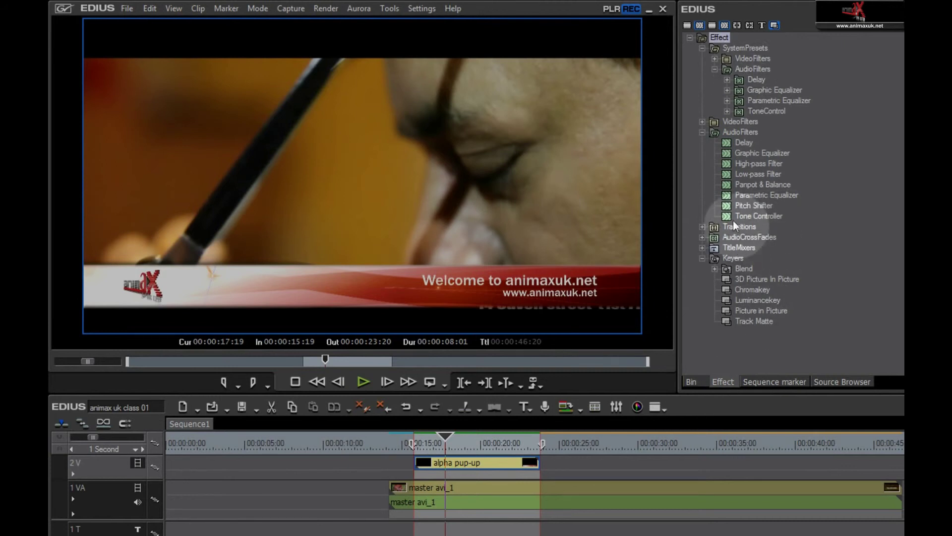
{"action": "left_click", "coordinate": [703, 48]}
{"action": "left_click", "coordinate": [702, 69]}
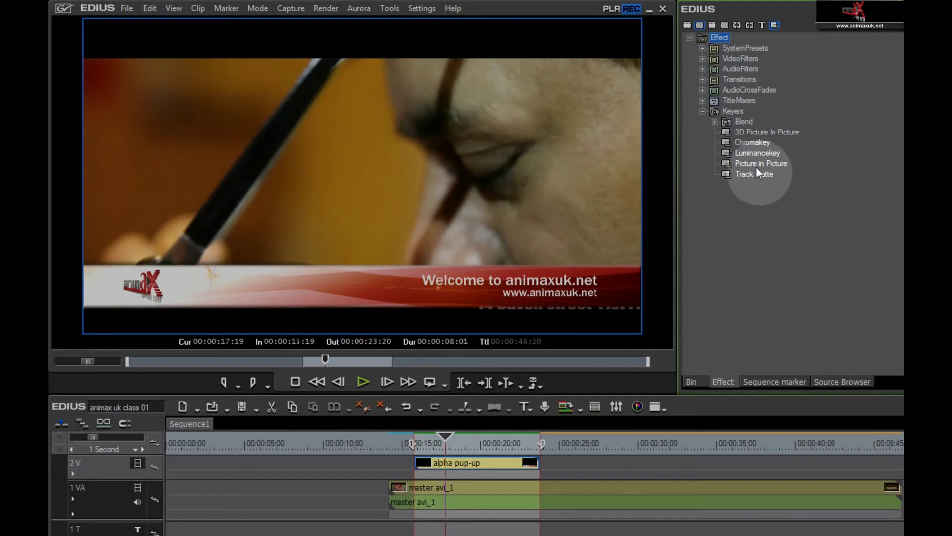
{"action": "mouse_move", "coordinate": [743, 169]}
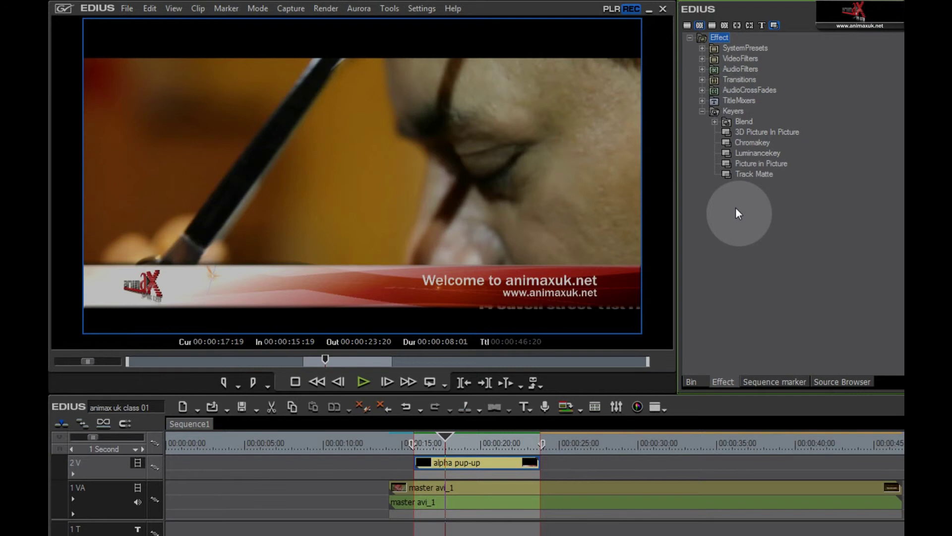
{"action": "left_click", "coordinate": [702, 49]}
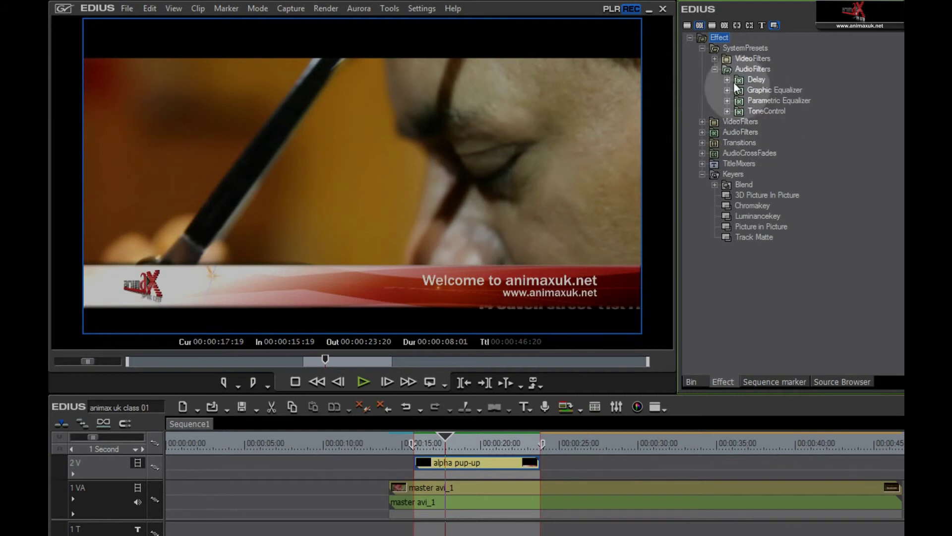
{"action": "left_click", "coordinate": [716, 59]}
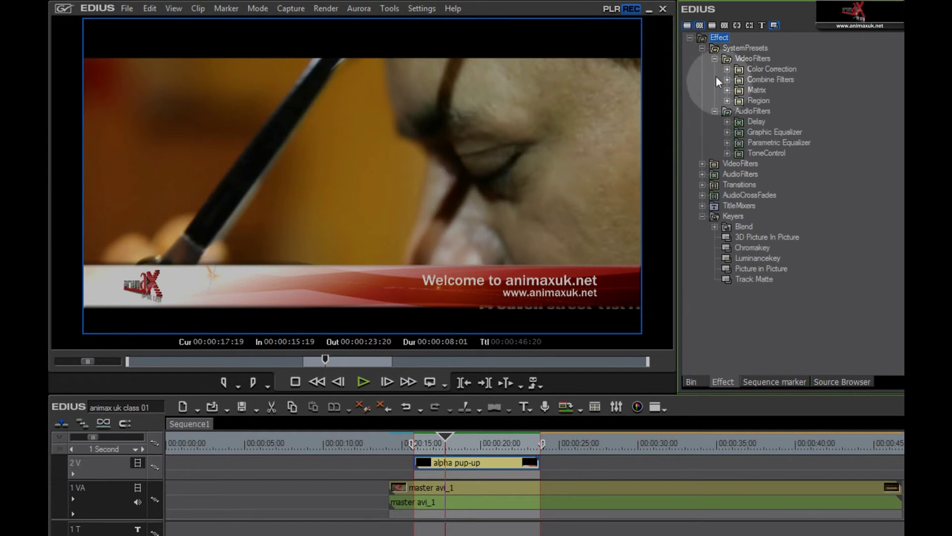
{"action": "left_click", "coordinate": [727, 69]}
{"action": "left_click", "coordinate": [774, 82]}
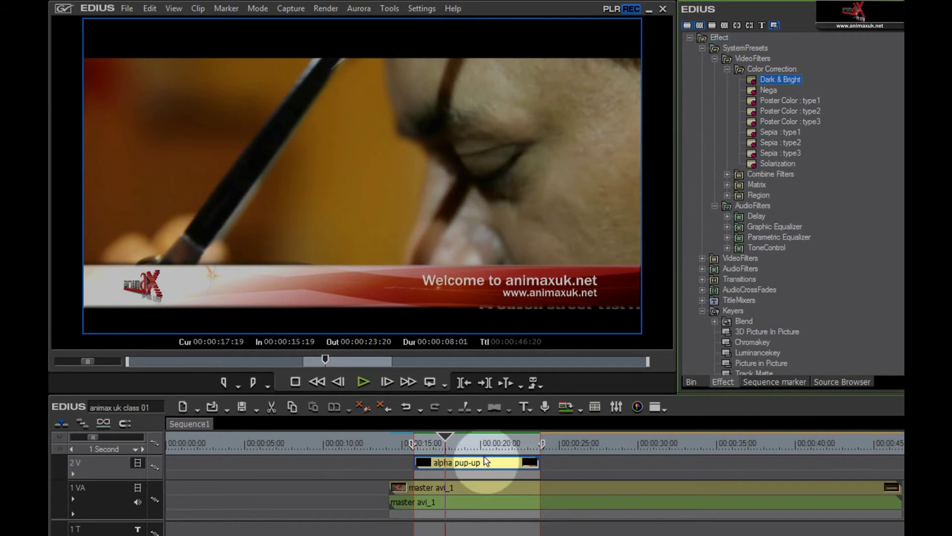
Move the playhead to 00:00:24:18 and mute the audio of track 1 VA
{"action": "left_click_drag", "start_coordinate": [472, 448], "coordinate": [554, 451]}
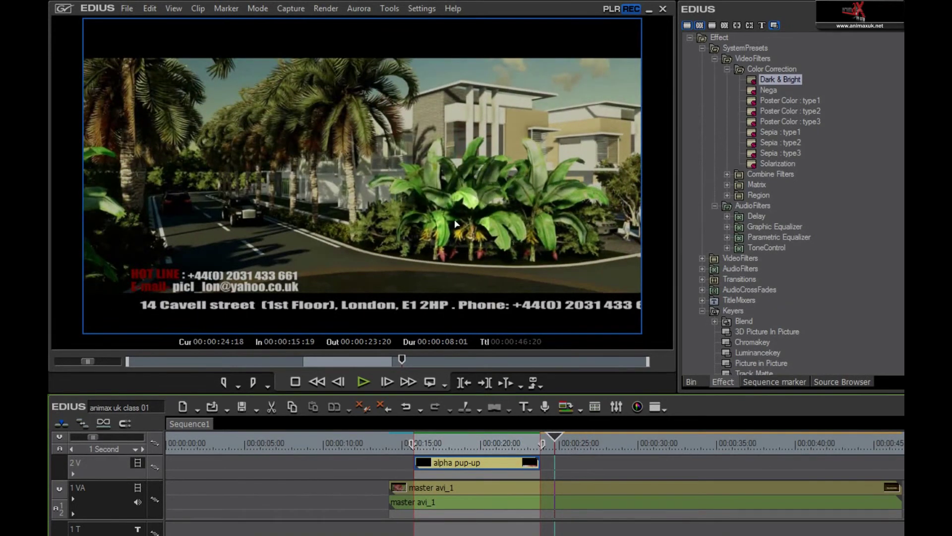
{"action": "left_click", "coordinate": [140, 502]}
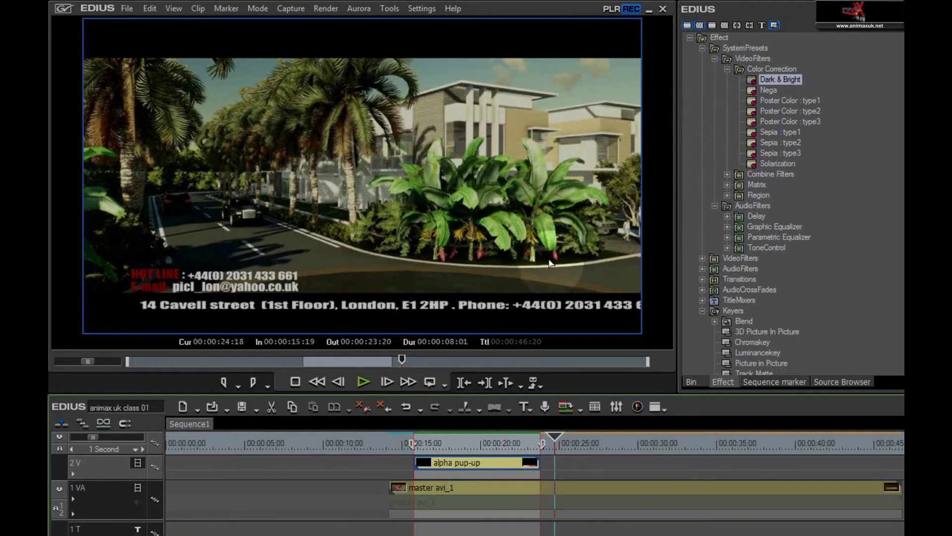
Apply the Poster Color : type1 preset to the master avi_1 clip on track 1 VA
{"action": "left_click", "coordinate": [789, 101]}
{"action": "left_click_drag", "start_coordinate": [790, 100], "coordinate": [612, 487]}
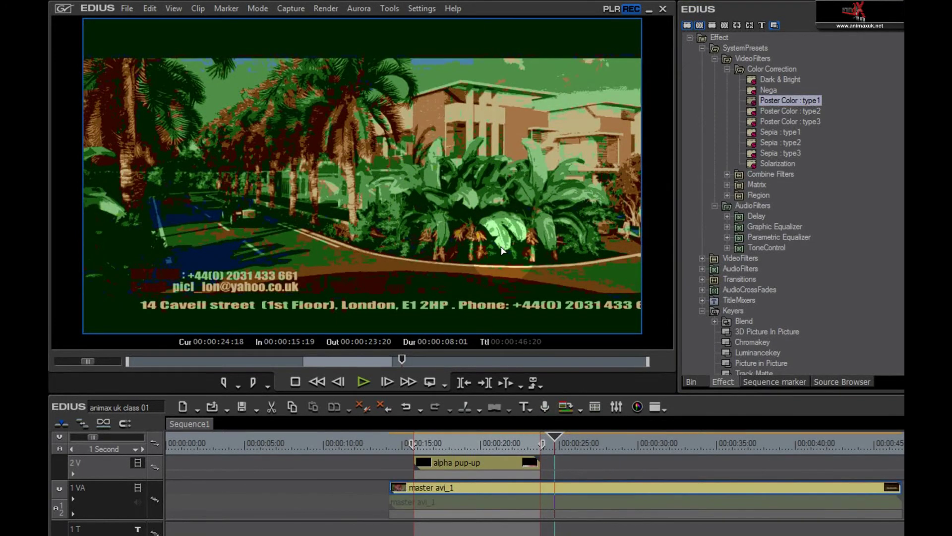
{"action": "left_click", "coordinate": [590, 508]}
{"action": "left_click", "coordinate": [563, 484]}
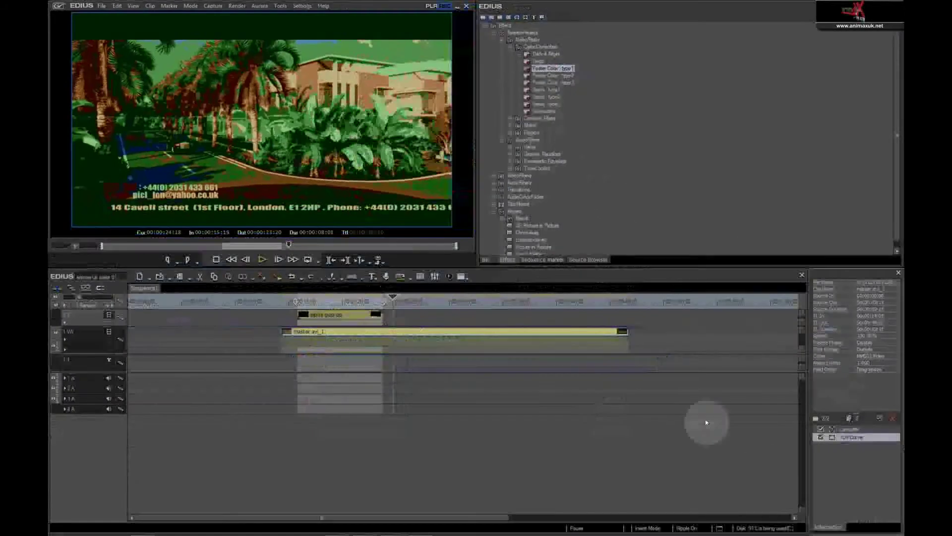
Reshape the Y and U curves of the clip's YUV Curve filter, confirm them, and delete the filter from the clip
{"action": "left_click", "coordinate": [848, 437]}
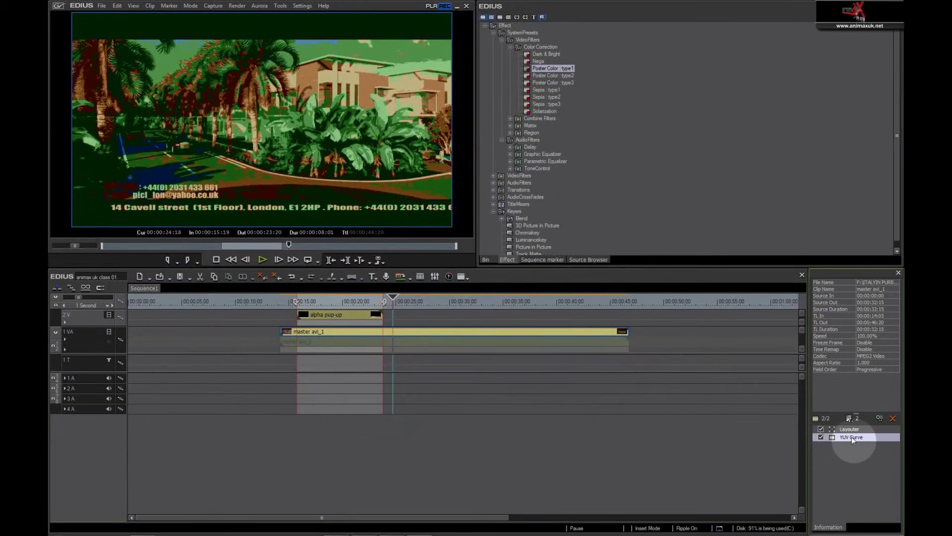
{"action": "mouse_move", "coordinate": [838, 533]}
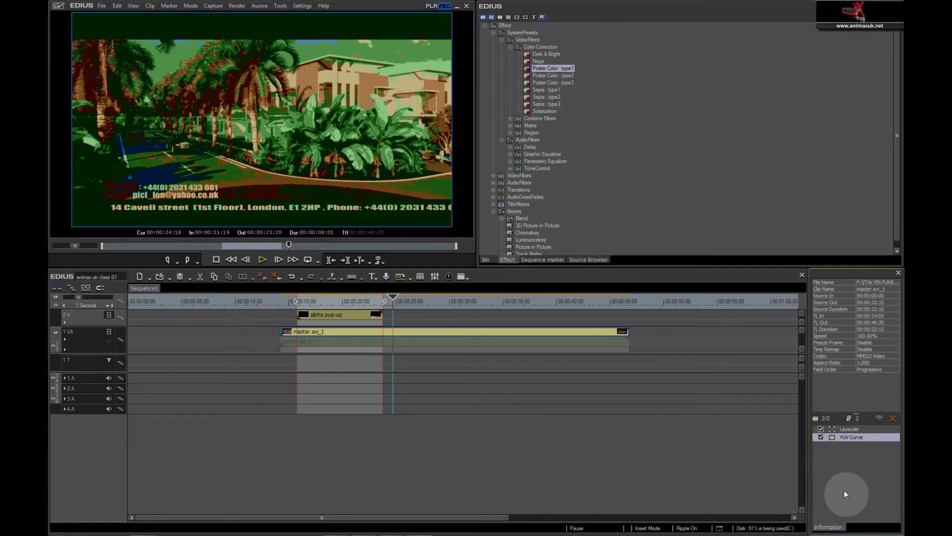
{"action": "left_click", "coordinate": [880, 419]}
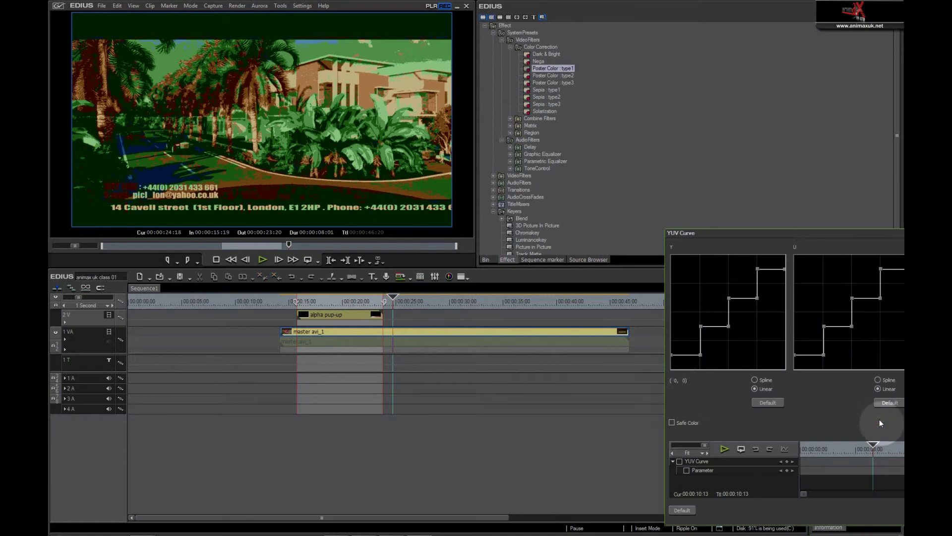
{"action": "left_click_drag", "start_coordinate": [792, 236], "coordinate": [510, 167]}
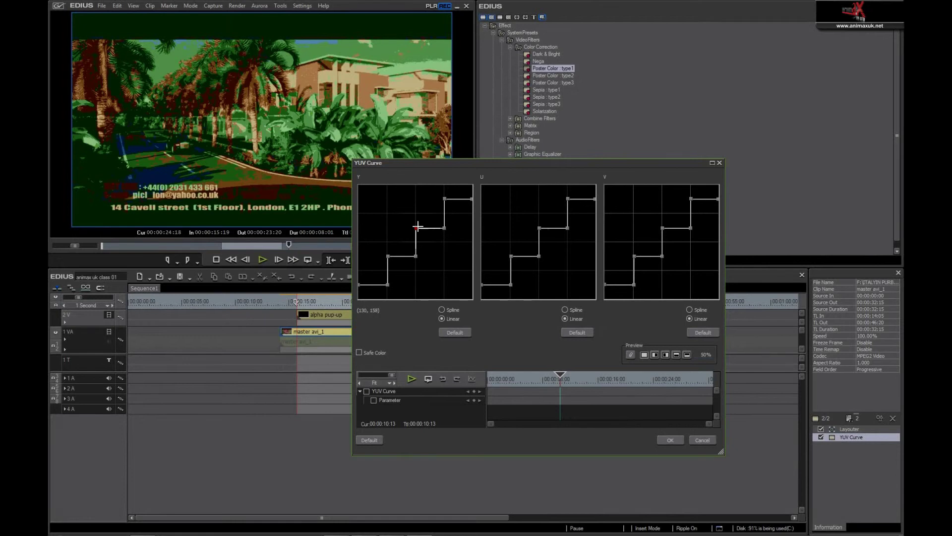
{"action": "left_click_drag", "start_coordinate": [416, 227], "coordinate": [443, 259]}
{"action": "left_click_drag", "start_coordinate": [409, 233], "coordinate": [434, 283]}
{"action": "left_click_drag", "start_coordinate": [539, 256], "coordinate": [555, 270]}
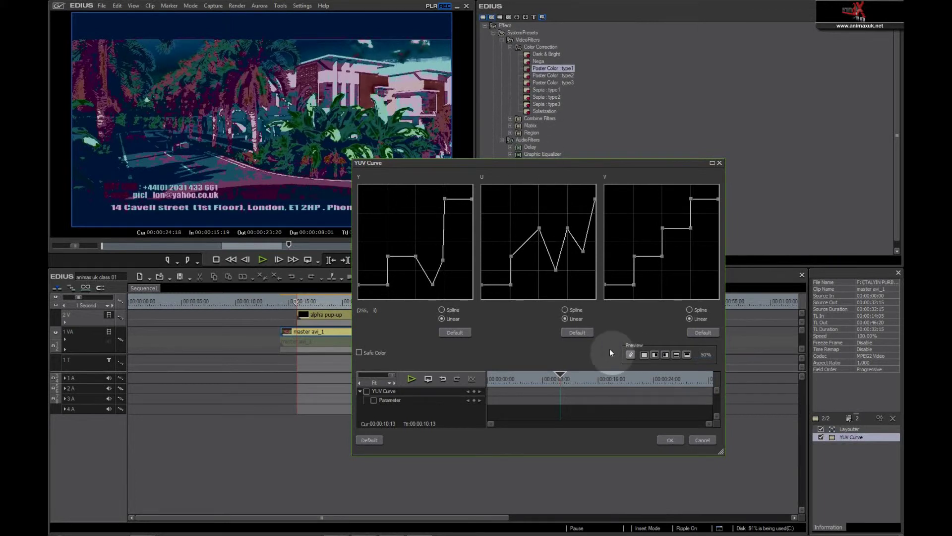
{"action": "left_click", "coordinate": [671, 441]}
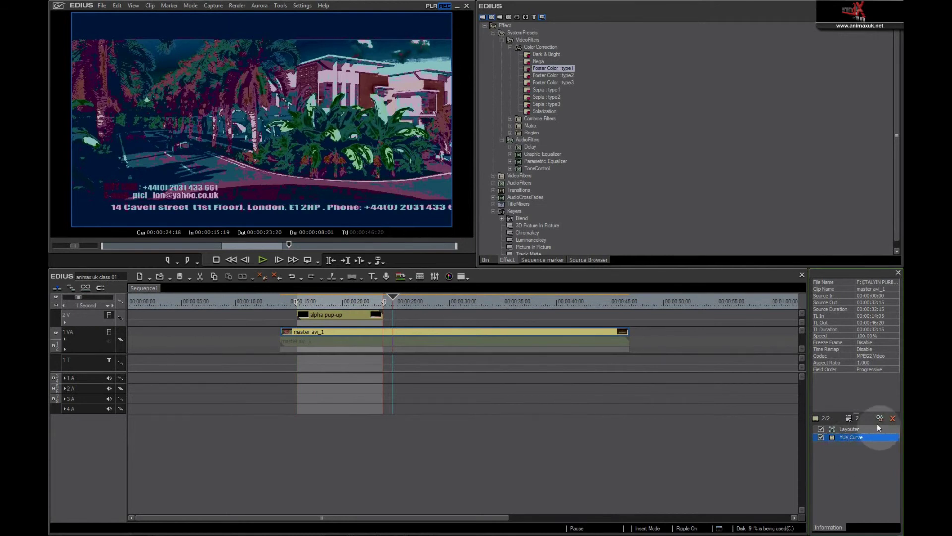
{"action": "left_click", "coordinate": [894, 419]}
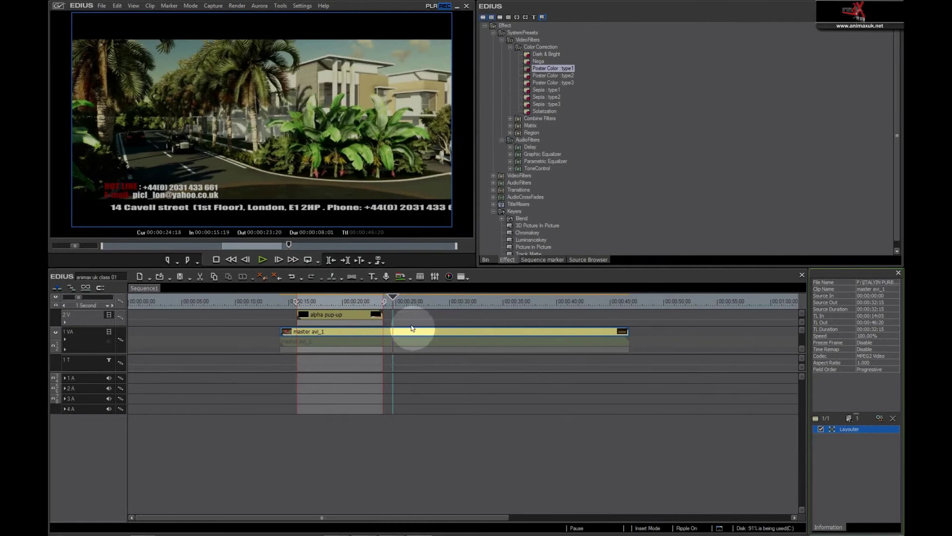
Split the master avi_1 clip at 00:00:24:24 and again at 00:00:27:17
{"action": "mouse_move", "coordinate": [392, 299]}
{"action": "left_mouse_down"}
{"action": "mouse_move", "coordinate": [359, 301]}
{"action": "mouse_move", "coordinate": [397, 304]}
{"action": "left_mouse_up"}
{"action": "left_click", "coordinate": [402, 331]}
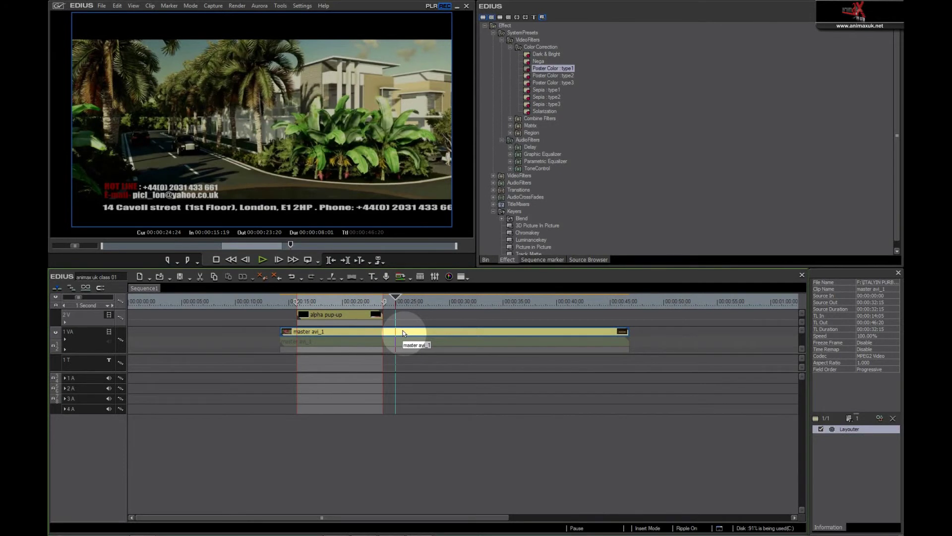
{"action": "key", "text": "c"}
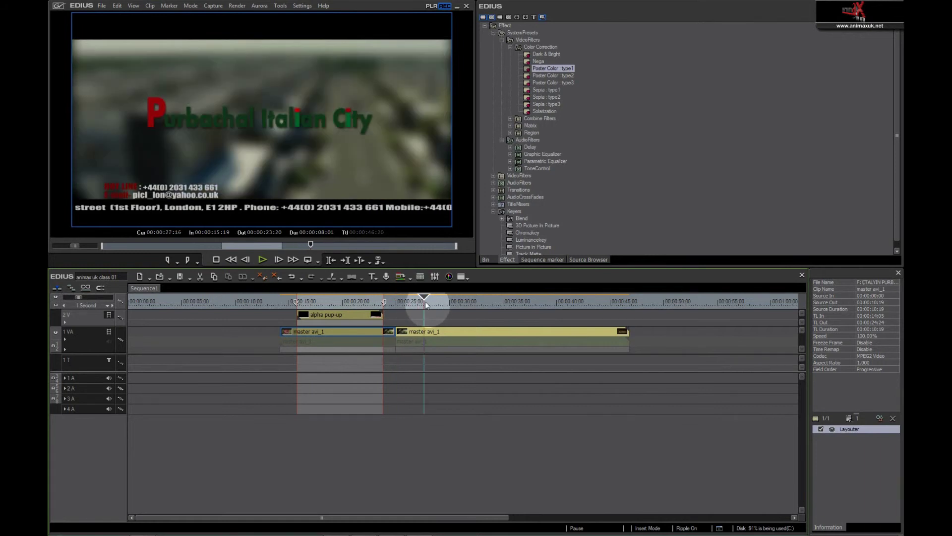
{"action": "key", "text": "c"}
Apply the Letter Box region preset to the short middle segment of master avi_1
{"action": "left_click", "coordinate": [412, 337]}
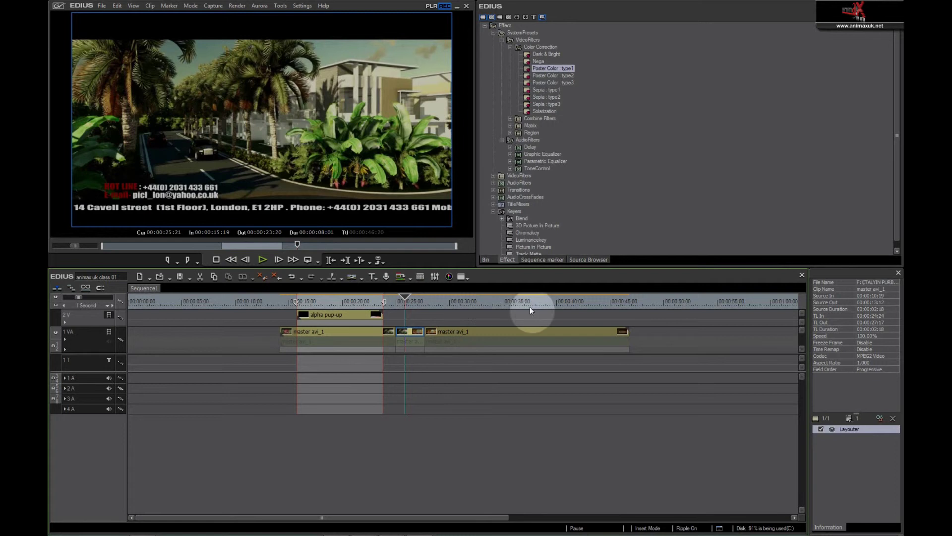
{"action": "left_click", "coordinate": [510, 133]}
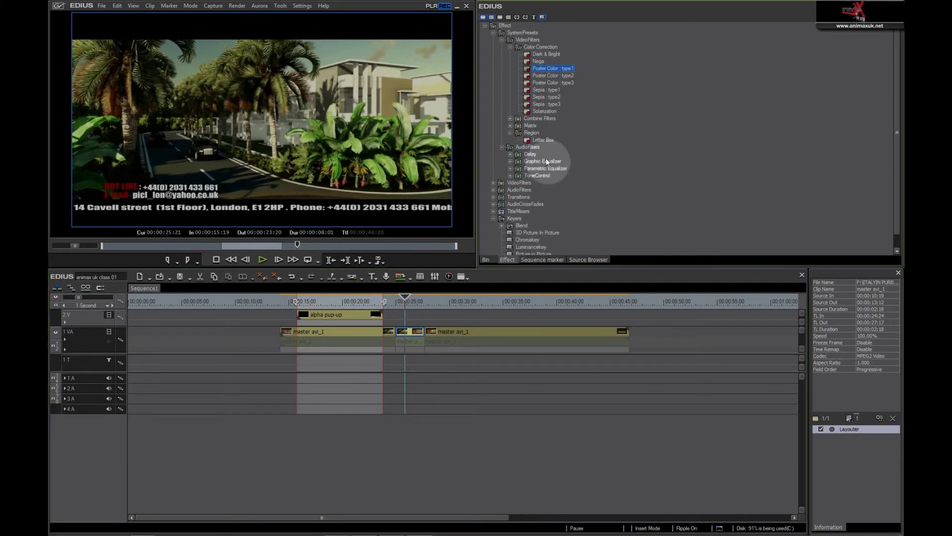
{"action": "left_click_drag", "start_coordinate": [543, 143], "coordinate": [417, 335]}
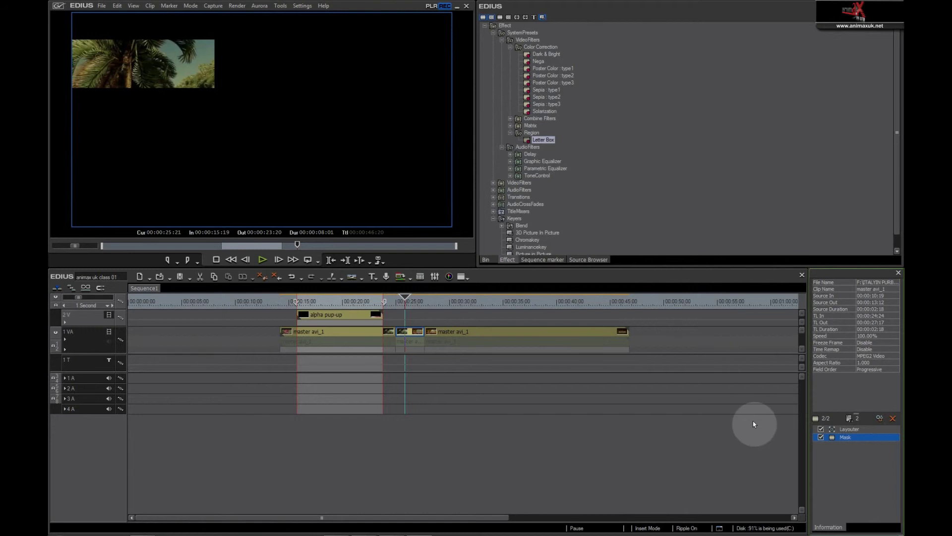
Open the Mask filter's settings for the middle segment at its start and enable keyframing for Shape 1
{"action": "left_click_drag", "start_coordinate": [405, 300], "coordinate": [395, 300]}
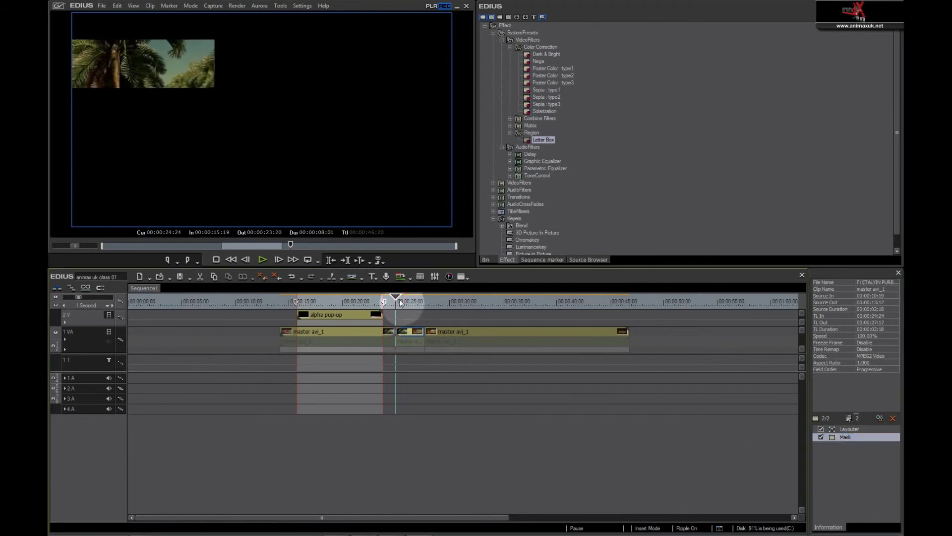
{"action": "left_click", "coordinate": [875, 439]}
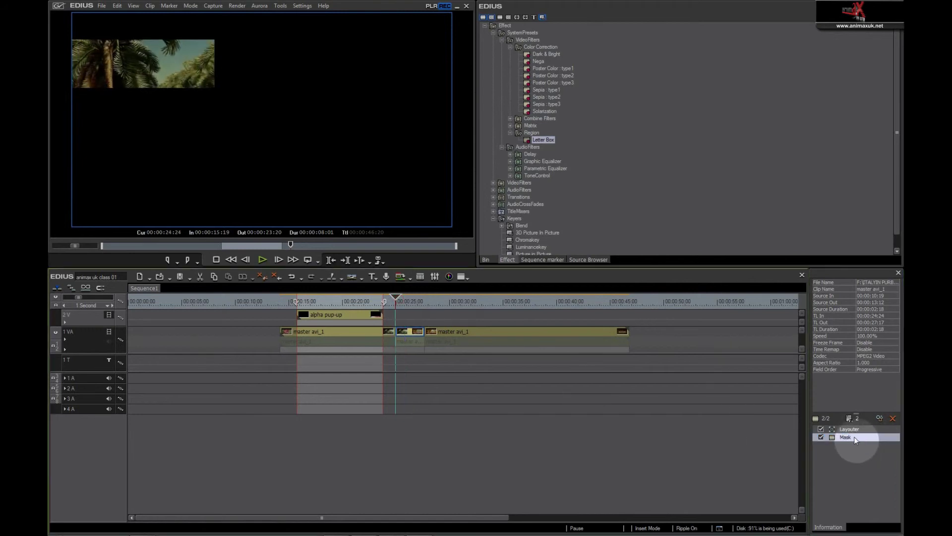
{"action": "left_click", "coordinate": [854, 436]}
{"action": "left_click", "coordinate": [880, 419]}
{"action": "left_click_drag", "start_coordinate": [344, 10], "coordinate": [728, 100]}
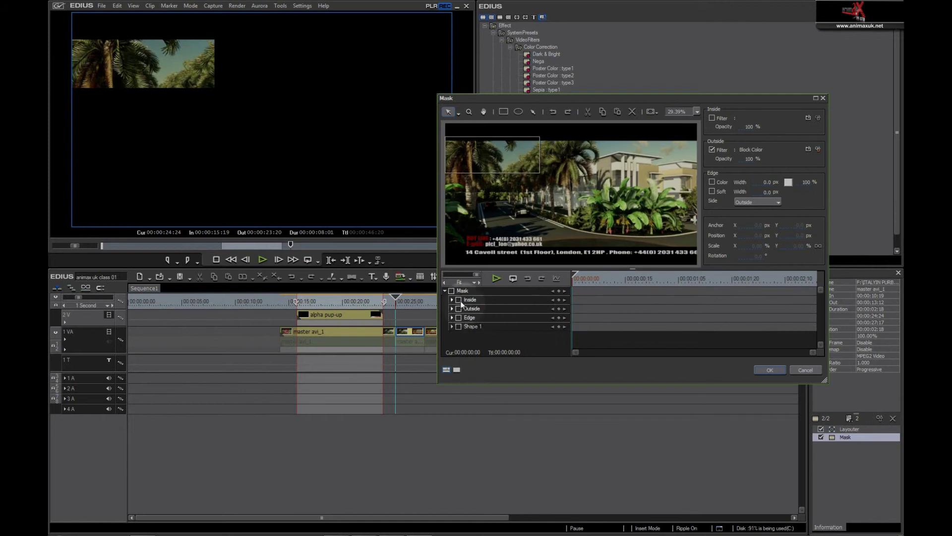
{"action": "left_click", "coordinate": [458, 326]}
Keyframe the mask shape at three successive times, ending at position X -25.0, Y 17.4 px with 181.32% scale
{"action": "left_click_drag", "start_coordinate": [575, 279], "coordinate": [601, 277]}
{"action": "left_click_drag", "start_coordinate": [502, 156], "coordinate": [657, 160]}
{"action": "left_click", "coordinate": [605, 300]}
{"action": "left_click_drag", "start_coordinate": [601, 278], "coordinate": [652, 279]}
{"action": "left_click_drag", "start_coordinate": [648, 156], "coordinate": [656, 221]}
{"action": "left_click_drag", "start_coordinate": [650, 277], "coordinate": [714, 276]}
{"action": "left_click_drag", "start_coordinate": [656, 222], "coordinate": [653, 196]}
{"action": "left_click", "coordinate": [719, 283]}
Shrink the mask shape to about 85.37% scale at 00:00:02:13 and accept the mask settings
{"action": "left_click_drag", "start_coordinate": [716, 276], "coordinate": [796, 274]}
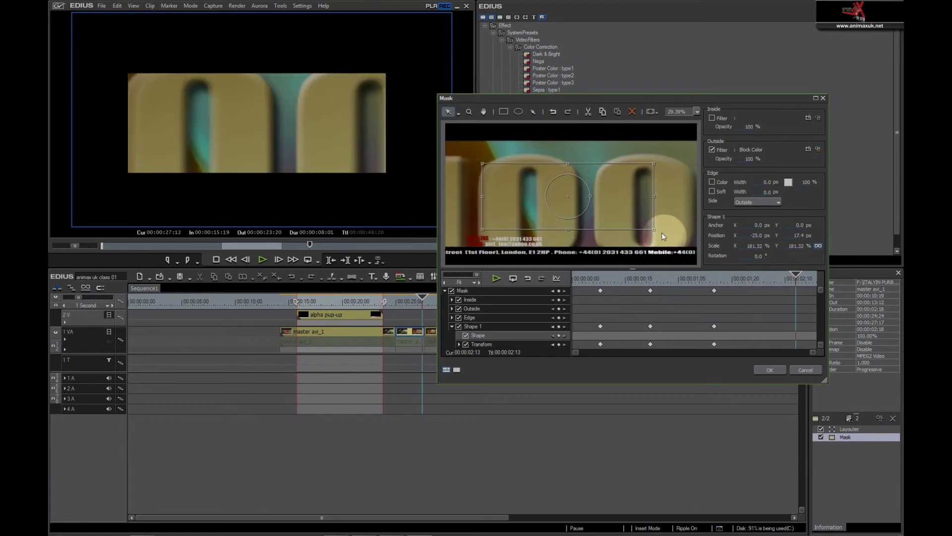
{"action": "left_click_drag", "start_coordinate": [645, 222], "coordinate": [600, 205]}
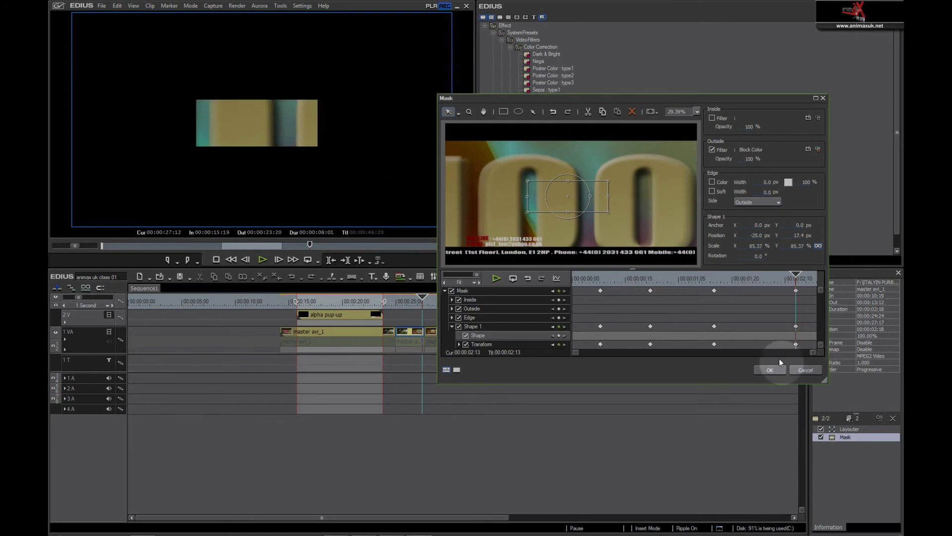
{"action": "left_click", "coordinate": [775, 369]}
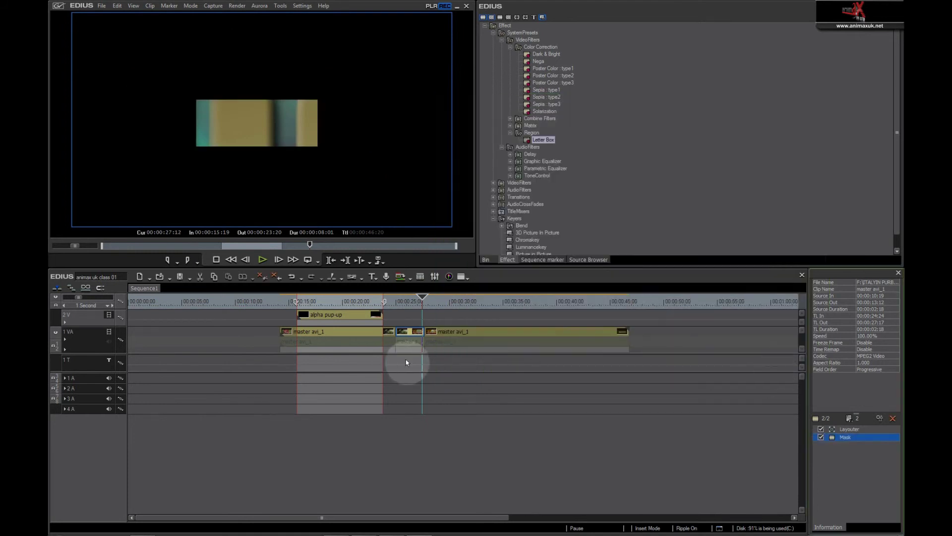
Play the masked middle segment from its start to review the mask animation
{"action": "left_click", "coordinate": [398, 304]}
{"action": "left_click_drag", "start_coordinate": [408, 349], "coordinate": [459, 380]}
{"action": "key", "text": "space"}
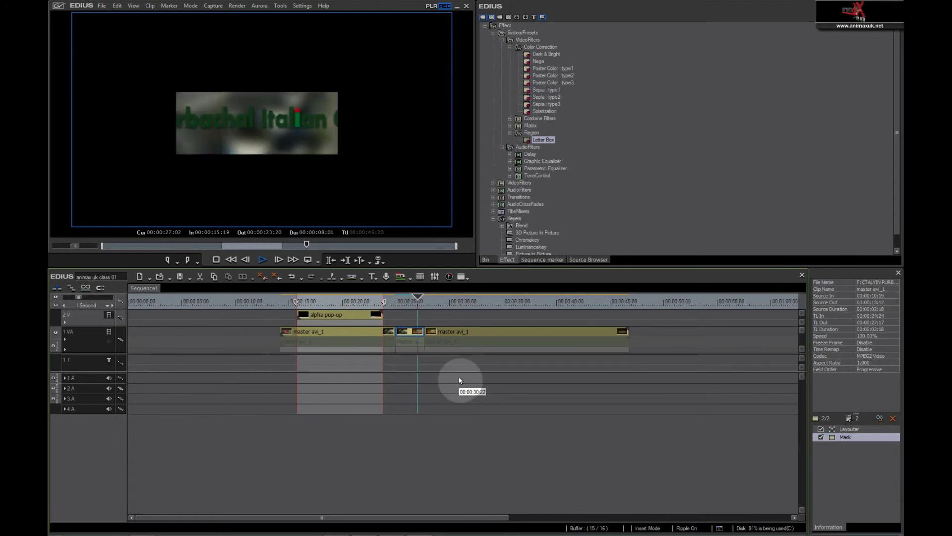
{"action": "key", "text": "space"}
{"action": "left_click", "coordinate": [395, 302]}
{"action": "key", "text": "space"}
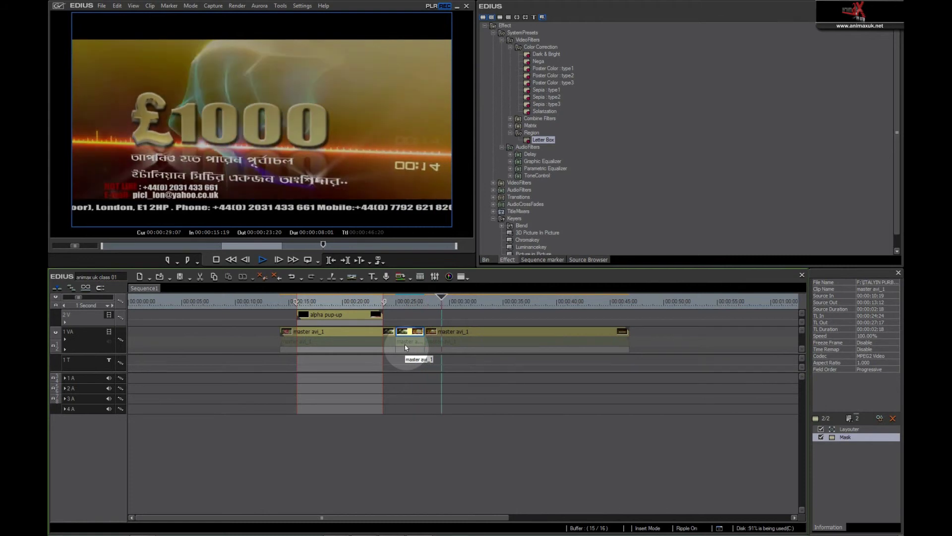
{"action": "key", "text": "space"}
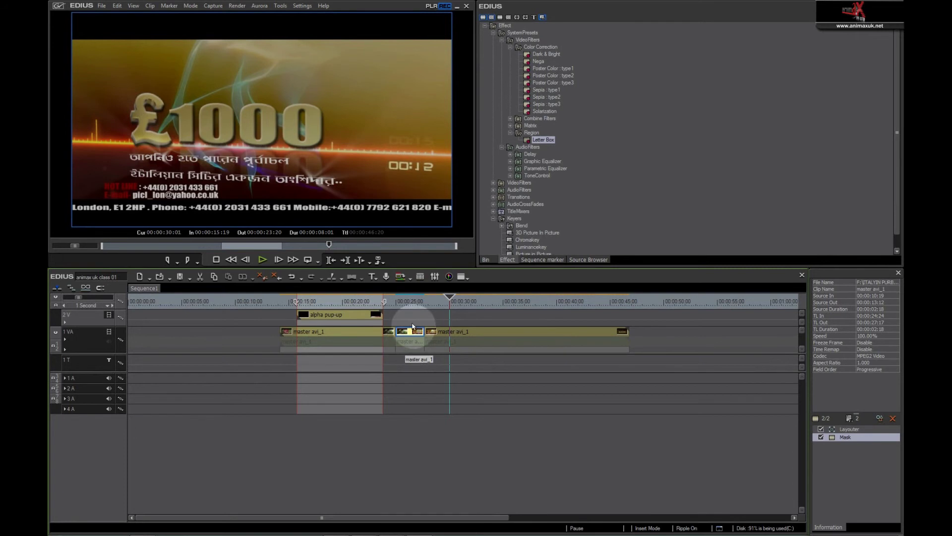
Apply the Old Movie preset from Combine Filters to the last master avi_1 segment and preview it
{"action": "left_click", "coordinate": [510, 126]}
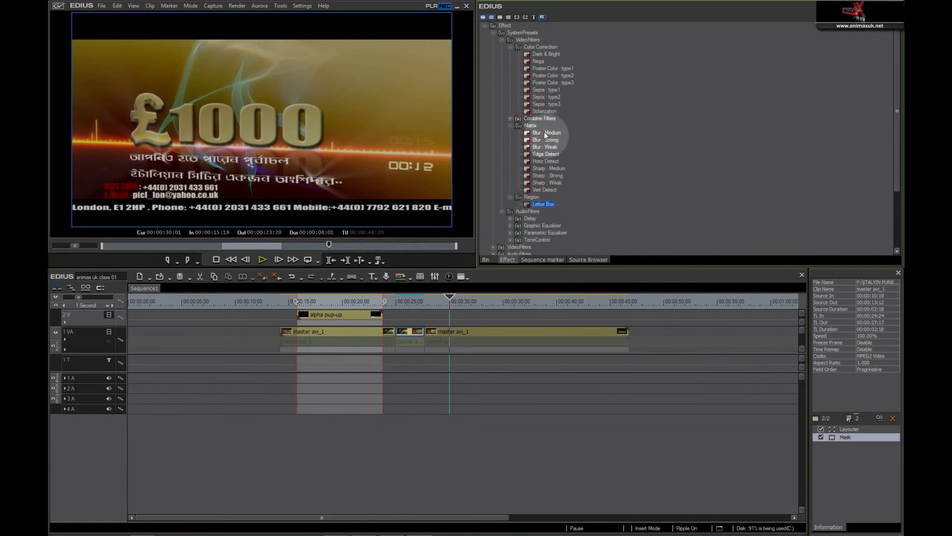
{"action": "left_click", "coordinate": [510, 119]}
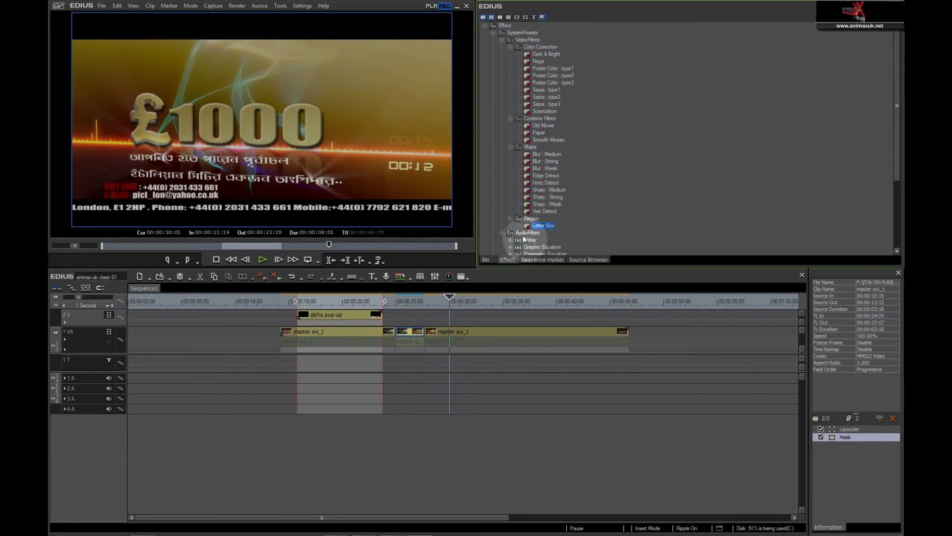
{"action": "mouse_move", "coordinate": [541, 128]}
{"action": "left_click_drag", "start_coordinate": [541, 128], "coordinate": [507, 331]}
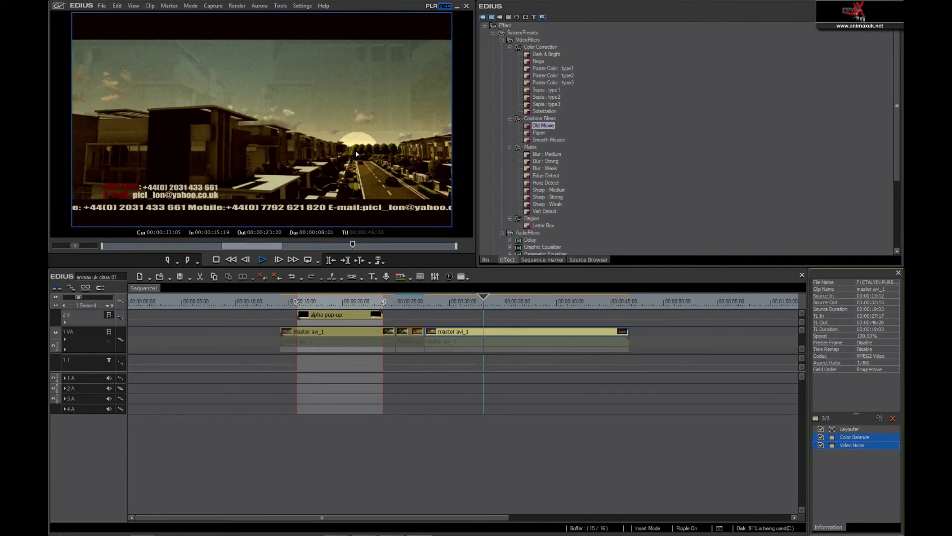
{"action": "key", "text": "space"}
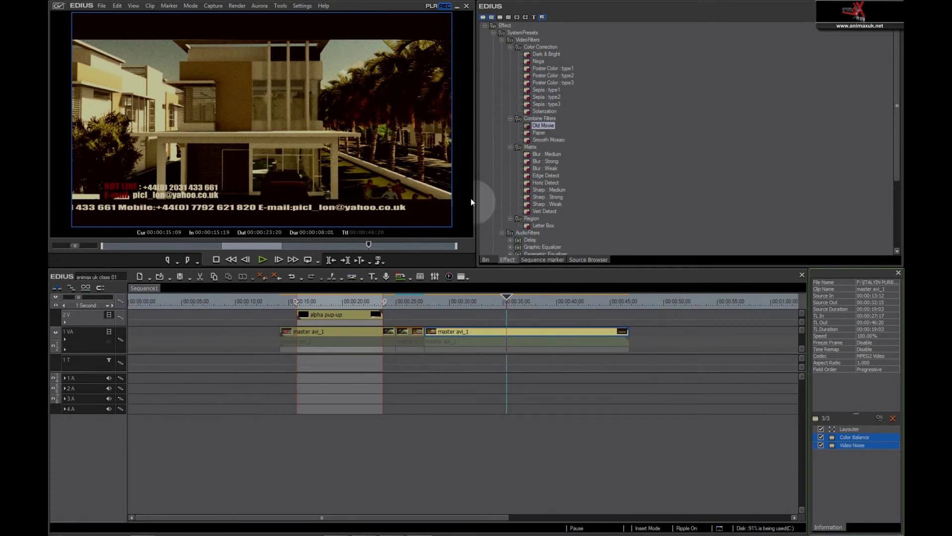
Replace the Old Movie filters on the last master avi_1 segment with the Paper preset from Combine Filters and preview it
{"action": "left_click", "coordinate": [858, 455]}
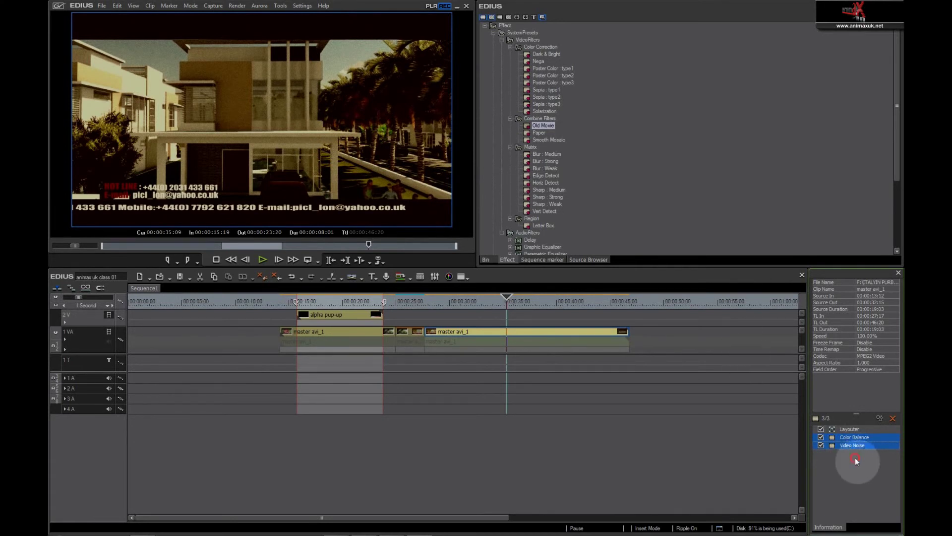
{"action": "left_click", "coordinate": [892, 420]}
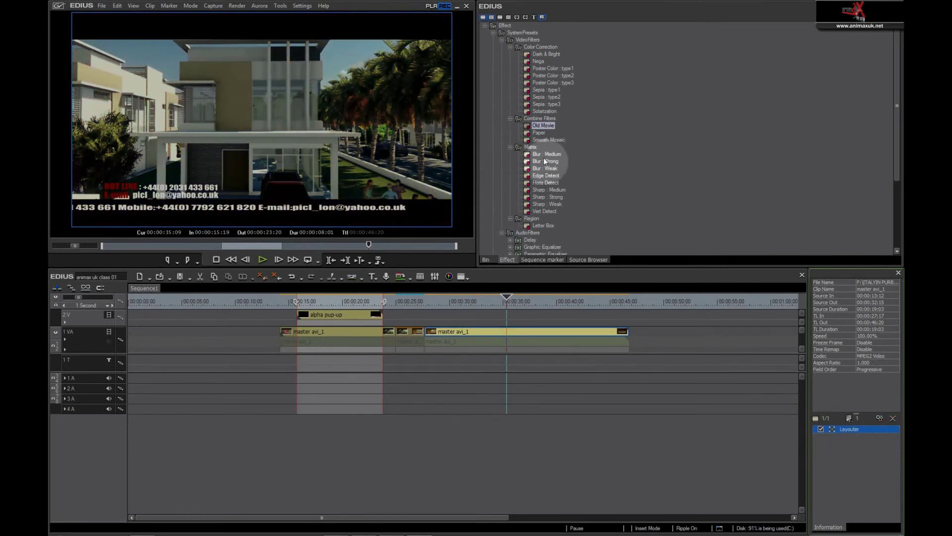
{"action": "left_click", "coordinate": [537, 134]}
{"action": "left_click_drag", "start_coordinate": [538, 135], "coordinate": [504, 331]}
{"action": "key", "text": "space"}
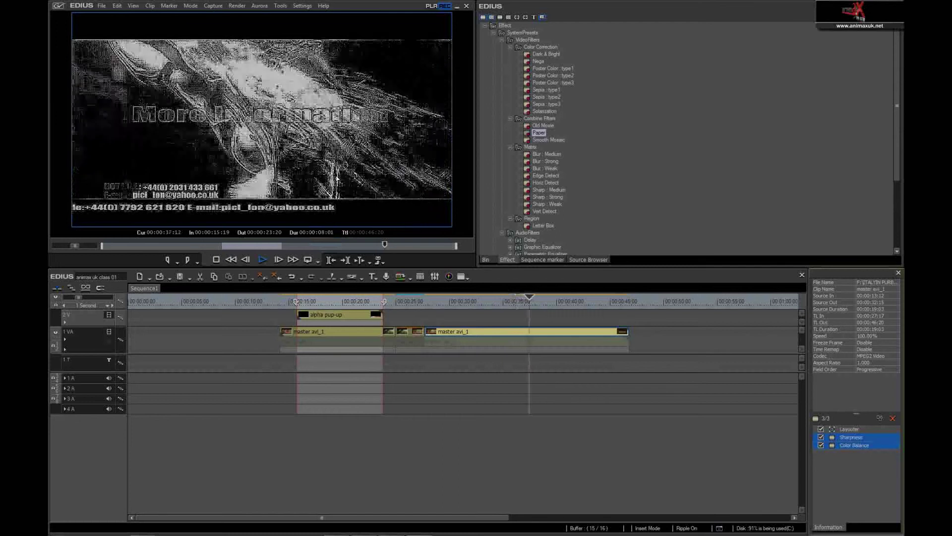
{"action": "key", "text": "space"}
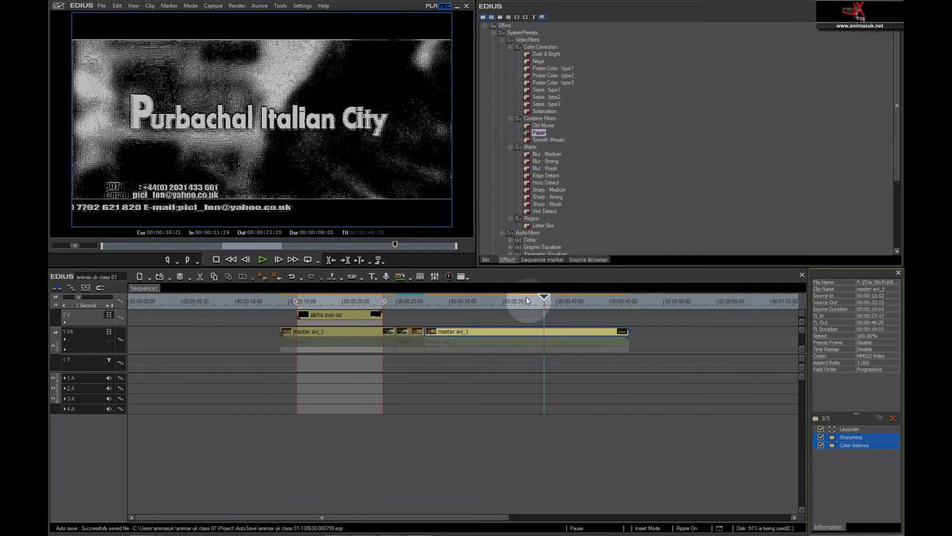
Replace the Paper filters on the last segment with the Emboss video filter and play the segment from its start
{"action": "left_click", "coordinate": [502, 41]}
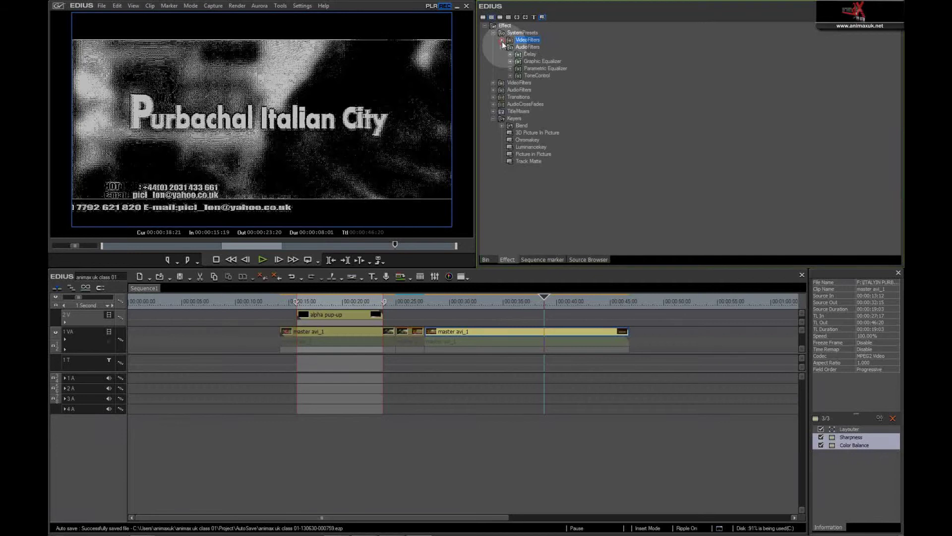
{"action": "left_click", "coordinate": [493, 83]}
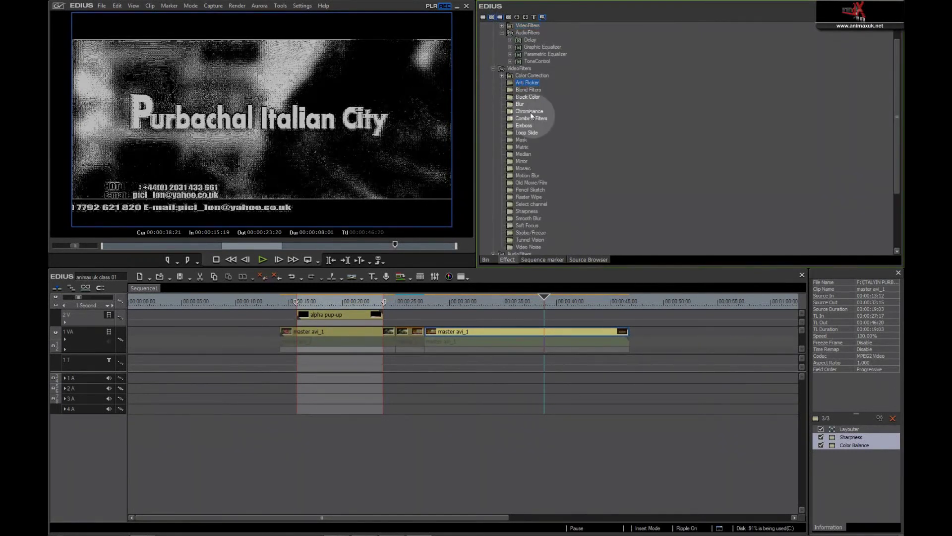
{"action": "left_click", "coordinate": [892, 418]}
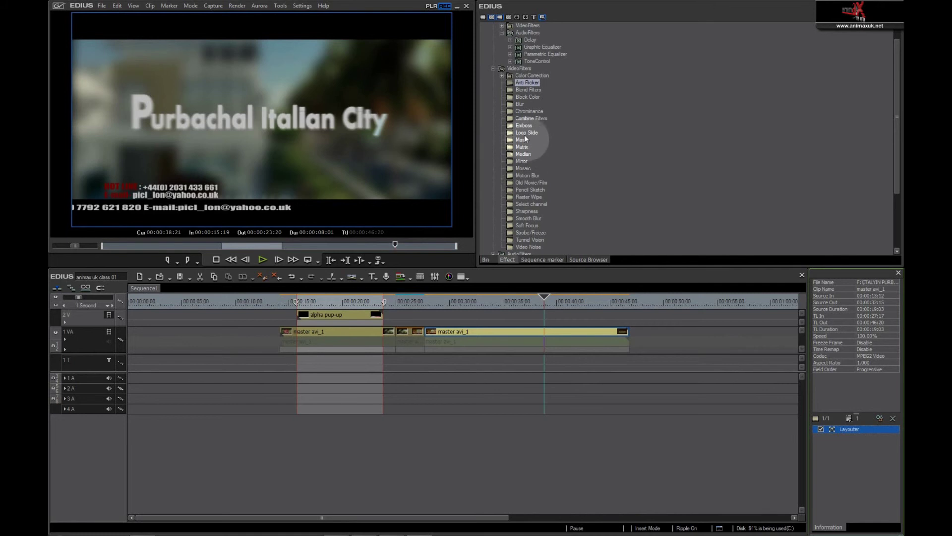
{"action": "left_click_drag", "start_coordinate": [524, 125], "coordinate": [501, 333]}
{"action": "left_click", "coordinate": [428, 302]}
{"action": "key", "text": "space"}
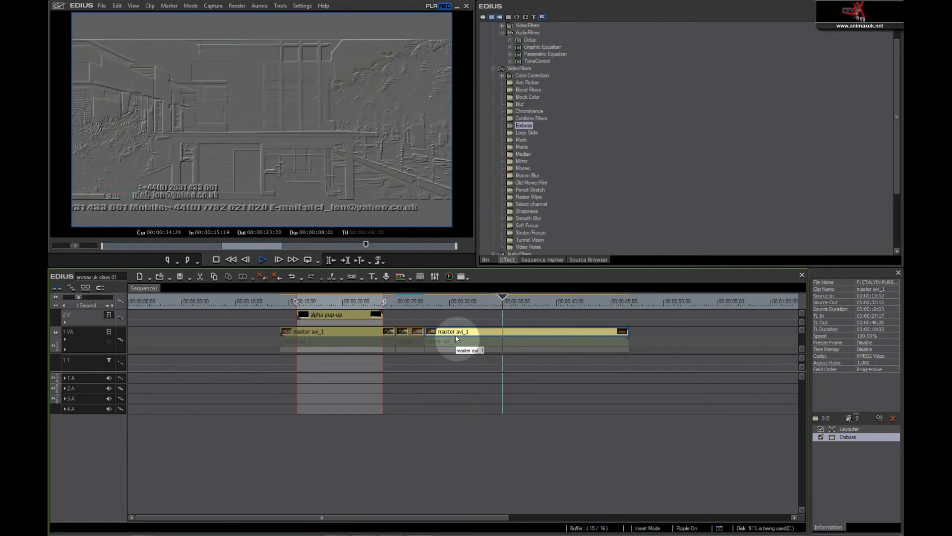
{"action": "key", "text": "space"}
Remove the Emboss filter from the last segment and list the available audio filters
{"action": "left_click", "coordinate": [492, 68]}
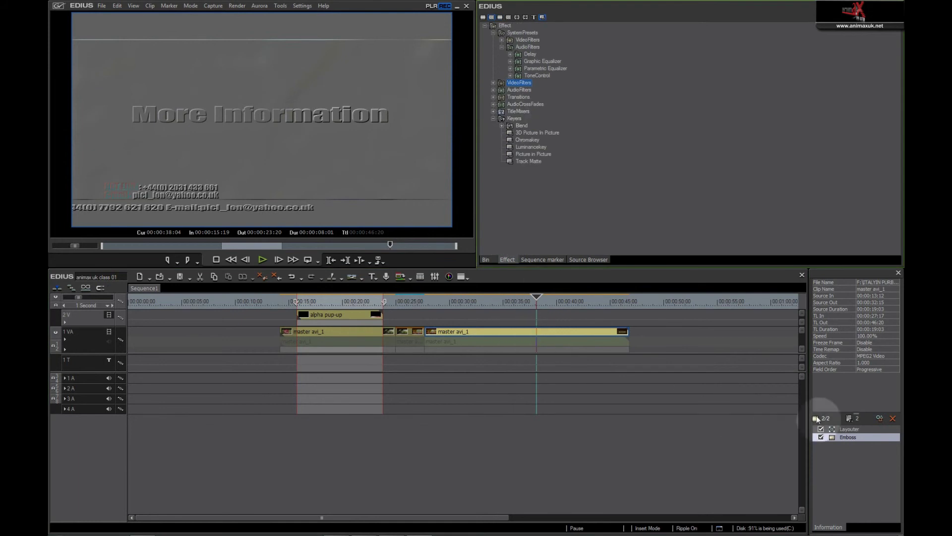
{"action": "left_click", "coordinate": [893, 419]}
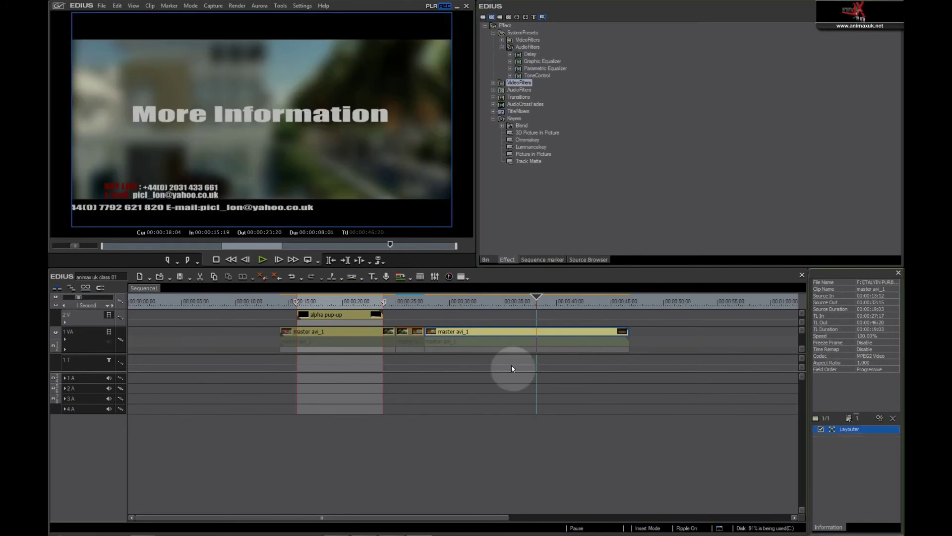
{"action": "left_click", "coordinate": [492, 90]}
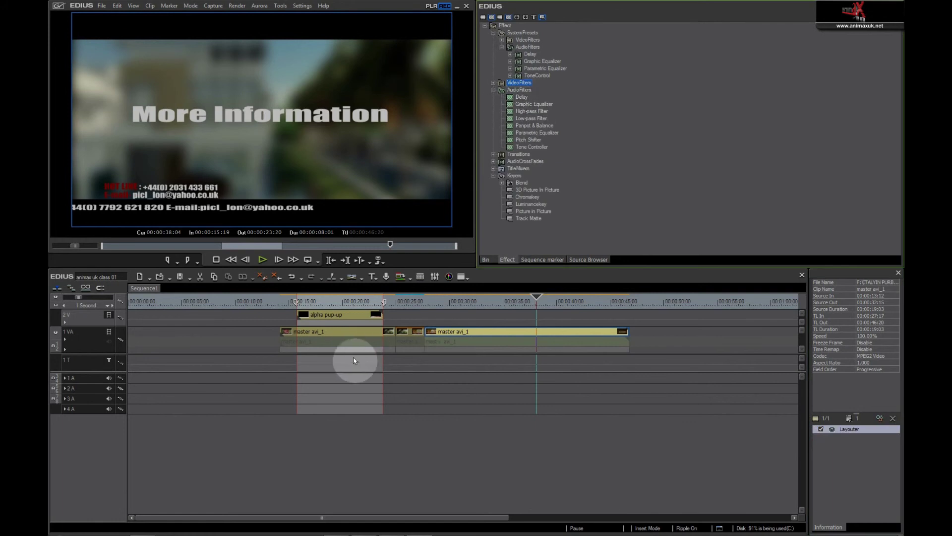
Unmute the 1 VA track's audio and play part of the first master avi_1 segment
{"action": "left_click", "coordinate": [109, 341]}
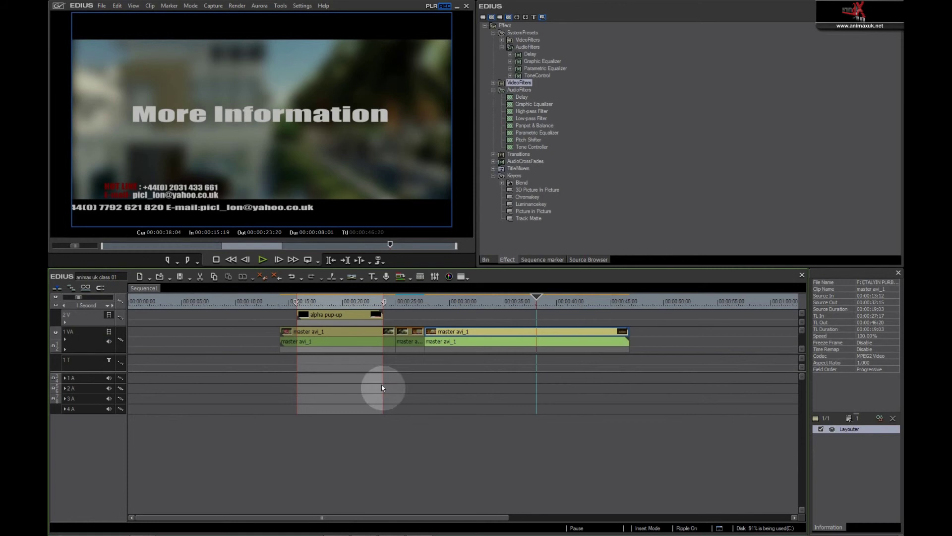
{"action": "left_click", "coordinate": [424, 300]}
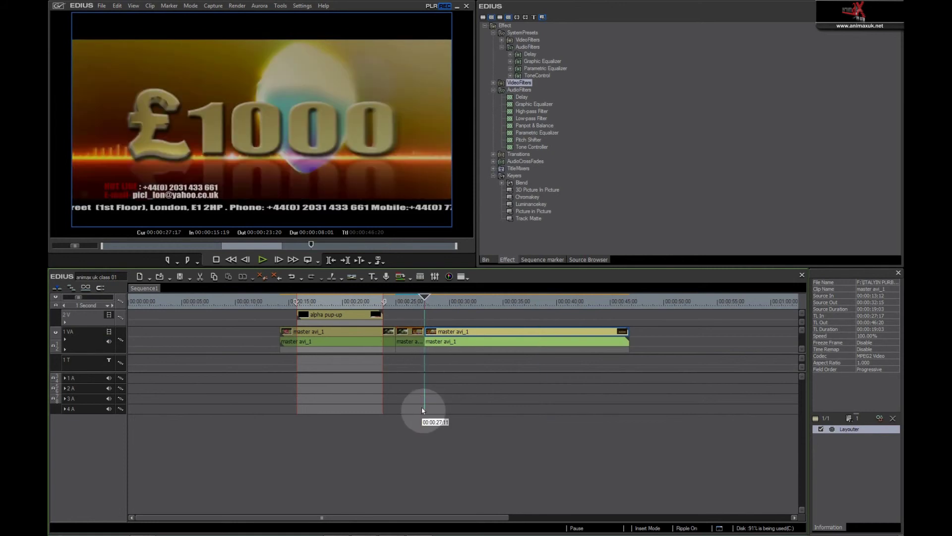
{"action": "key", "text": "ctrl+space"}
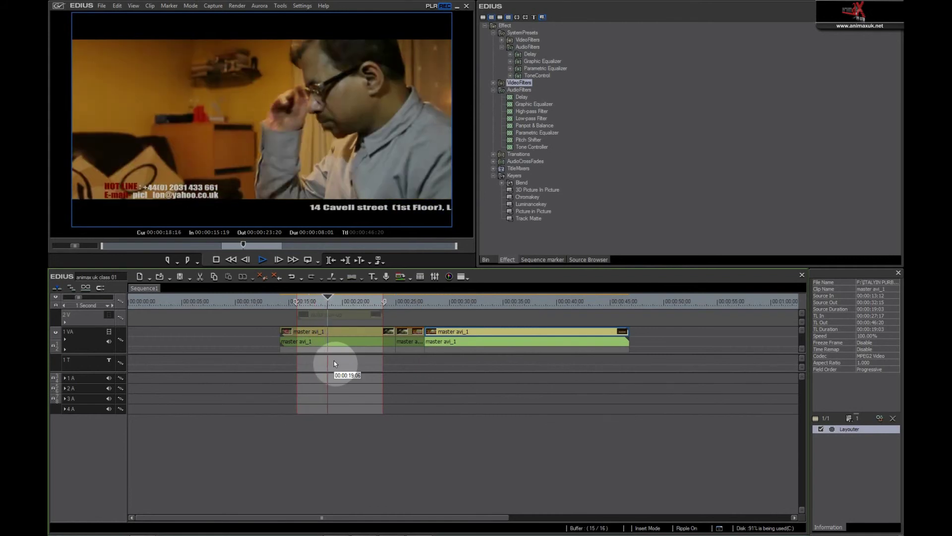
{"action": "key", "text": "space"}
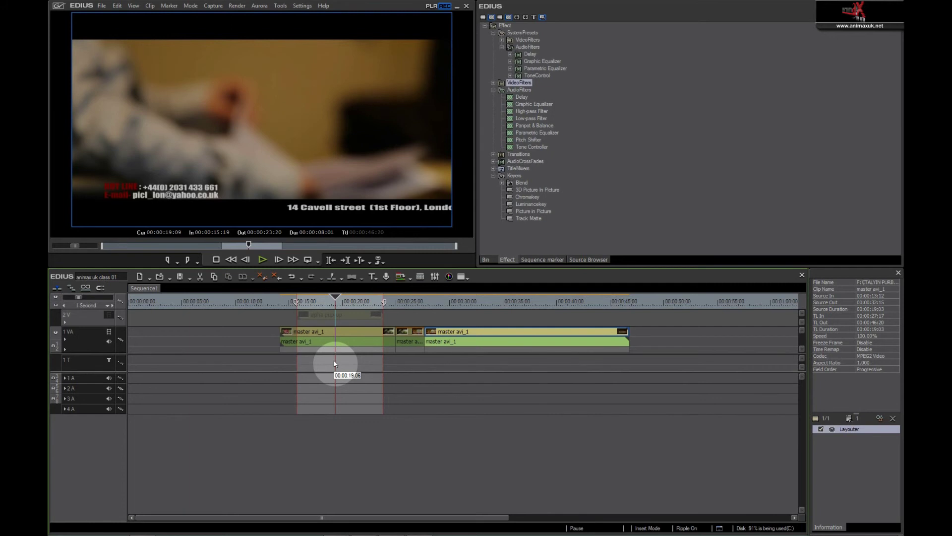
Apply the Delay audio filter to the first master avi_1 segment's audio and play it from near the start
{"action": "left_click", "coordinate": [521, 98]}
{"action": "left_click_drag", "start_coordinate": [521, 102], "coordinate": [333, 343]}
{"action": "left_click", "coordinate": [303, 301]}
{"action": "left_click", "coordinate": [337, 355]}
{"action": "key", "text": "space"}
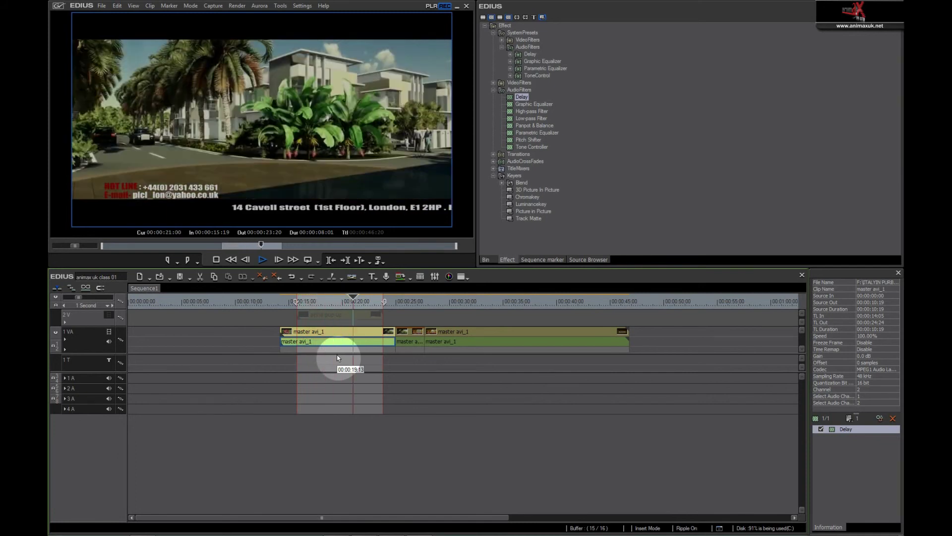
{"action": "left_click", "coordinate": [361, 375]}
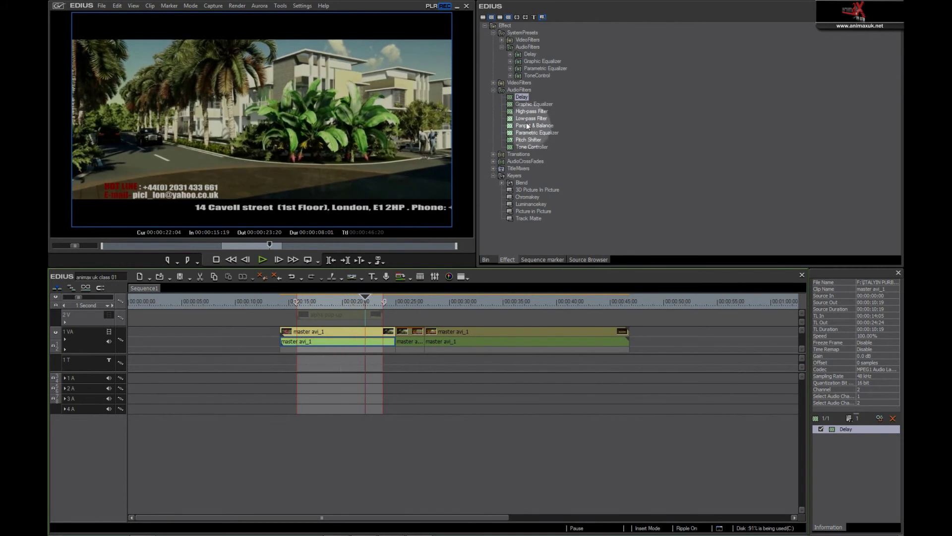
Set the Delay filter's delay time to about 1180 ms and its delay gain to 61%
{"action": "left_click", "coordinate": [522, 96]}
{"action": "double_click", "coordinate": [871, 428]}
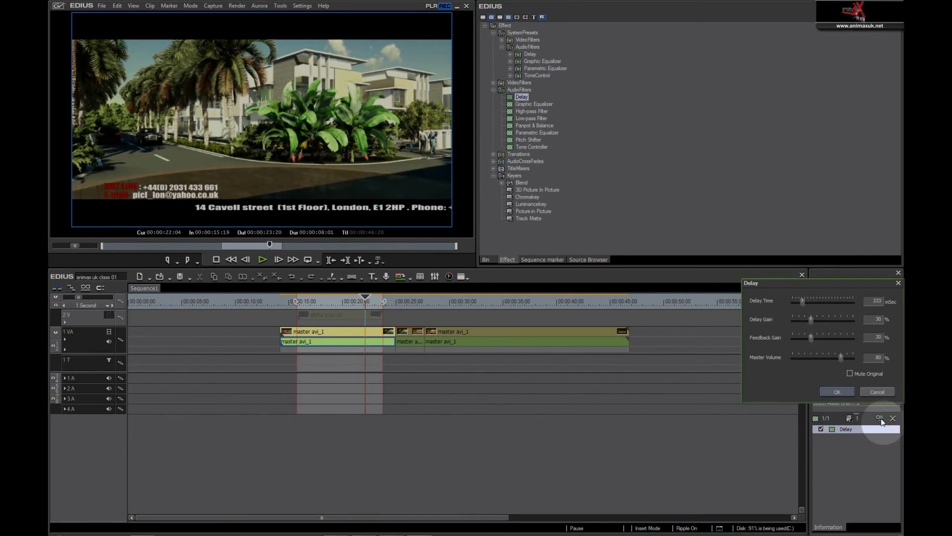
{"action": "left_click_drag", "start_coordinate": [813, 320], "coordinate": [828, 301]}
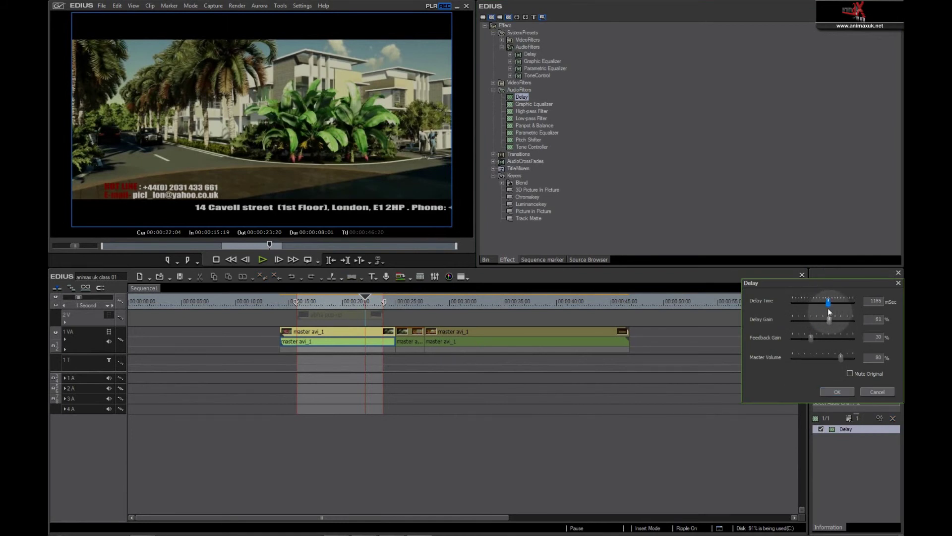
{"action": "left_click", "coordinate": [846, 391]}
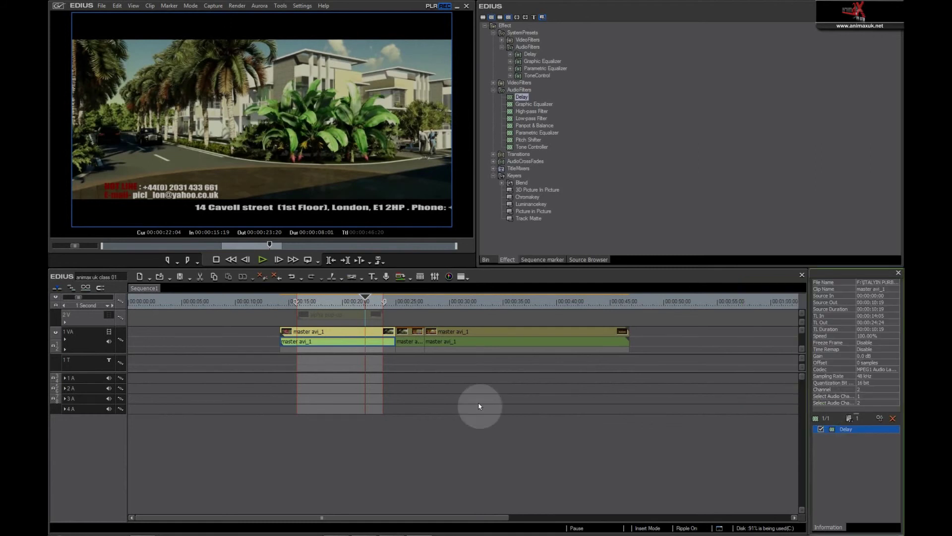
Play the first segment from near its start to listen to the adjusted delay
{"action": "left_click", "coordinate": [301, 302]}
{"action": "key", "text": "space"}
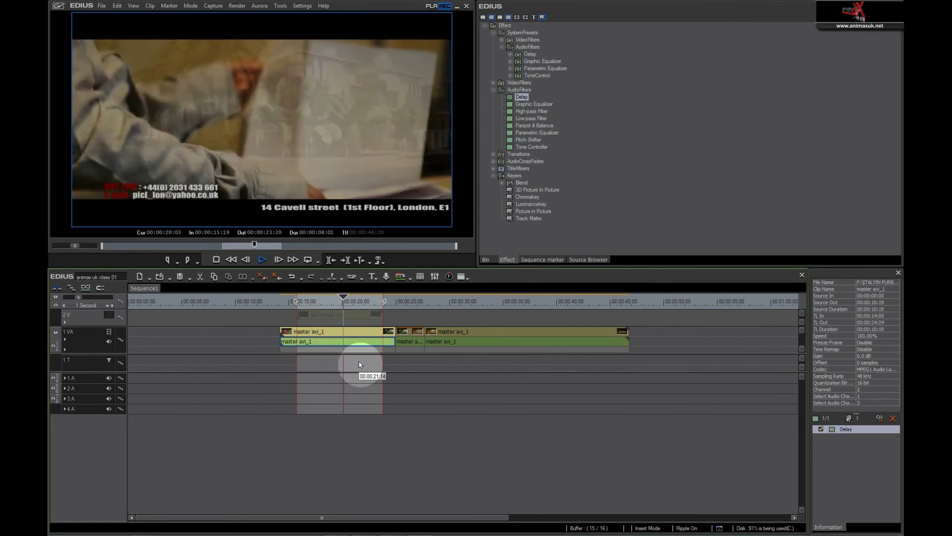
{"action": "key", "text": "space"}
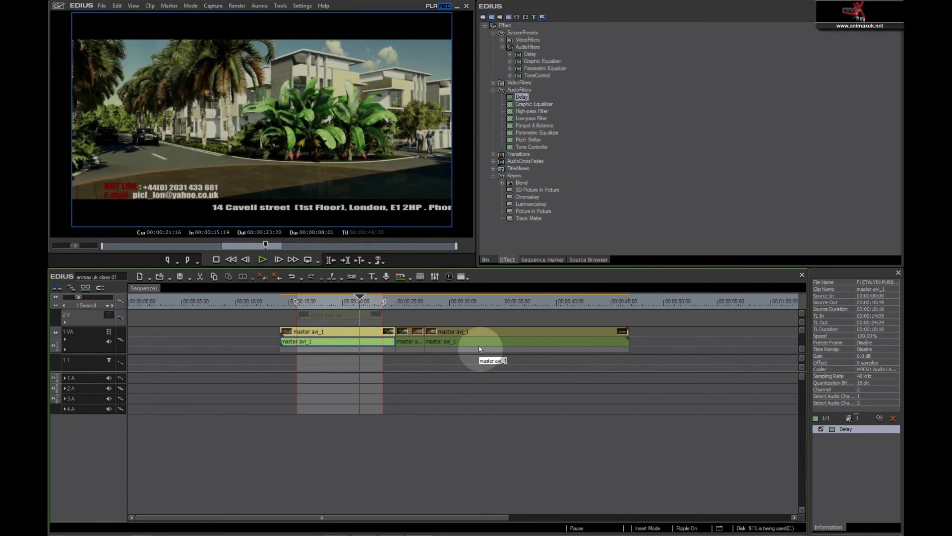
List the transition categories and move the playhead to the cut between the first and middle segments
{"action": "left_click", "coordinate": [493, 90]}
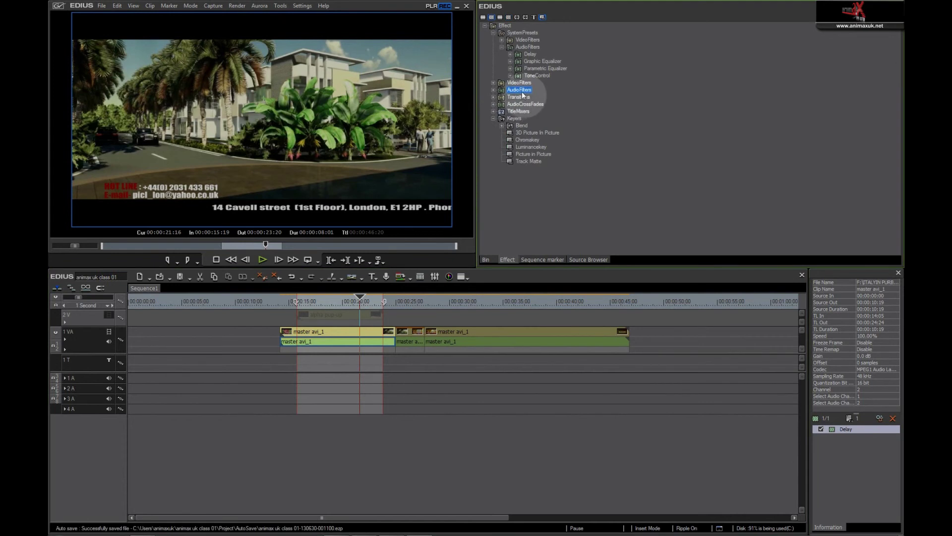
{"action": "left_click", "coordinate": [493, 97]}
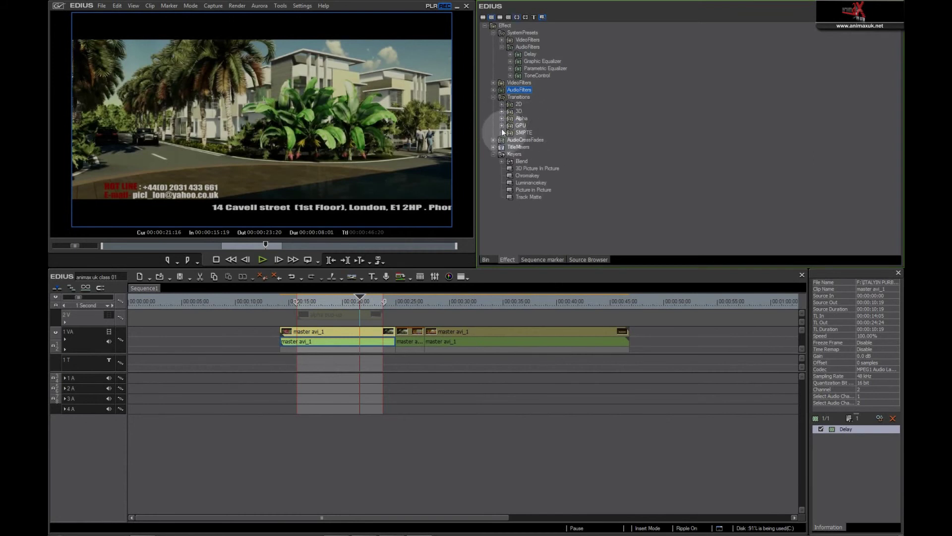
{"action": "left_click_drag", "start_coordinate": [523, 197], "coordinate": [427, 342]}
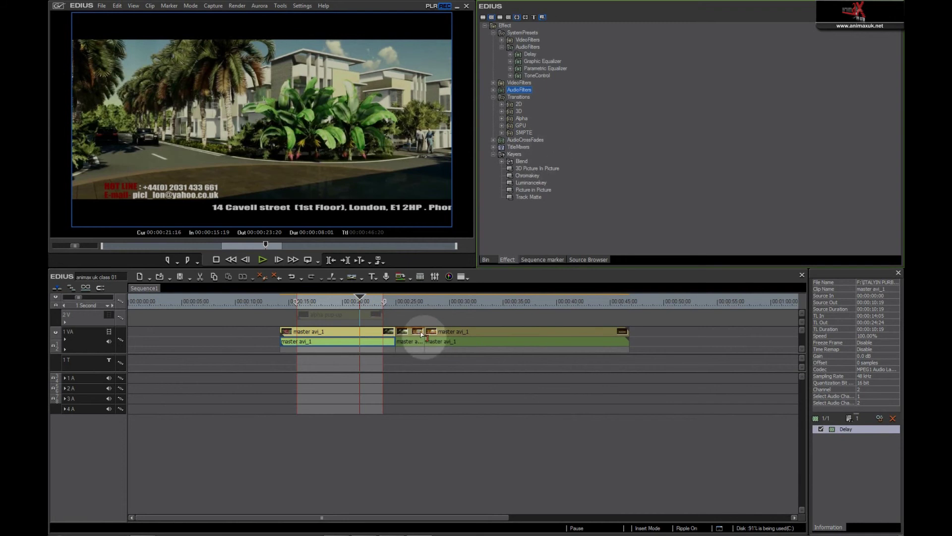
{"action": "left_click", "coordinate": [395, 301]}
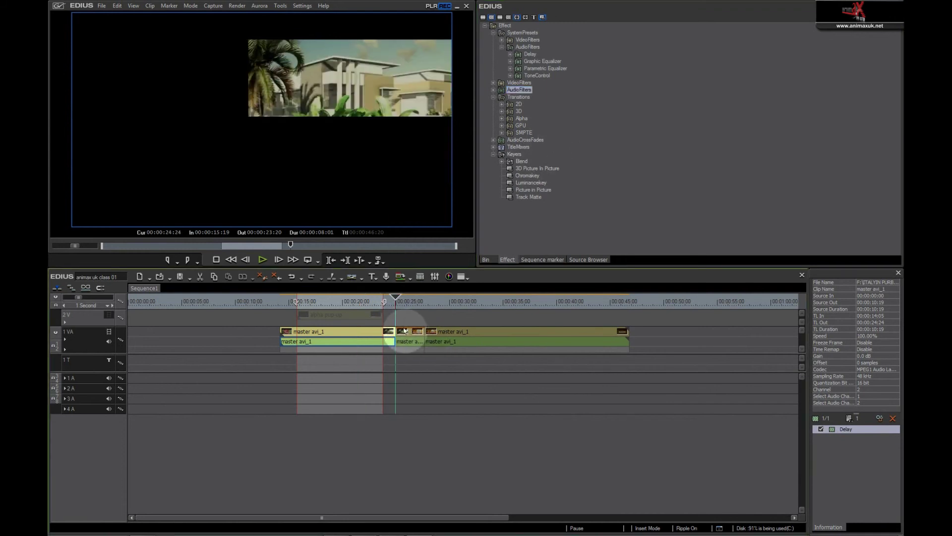
Remove the Mask filter from the middle master avi_1 segment
{"action": "left_click", "coordinate": [416, 337]}
{"action": "left_click", "coordinate": [412, 352]}
{"action": "left_click", "coordinate": [416, 331]}
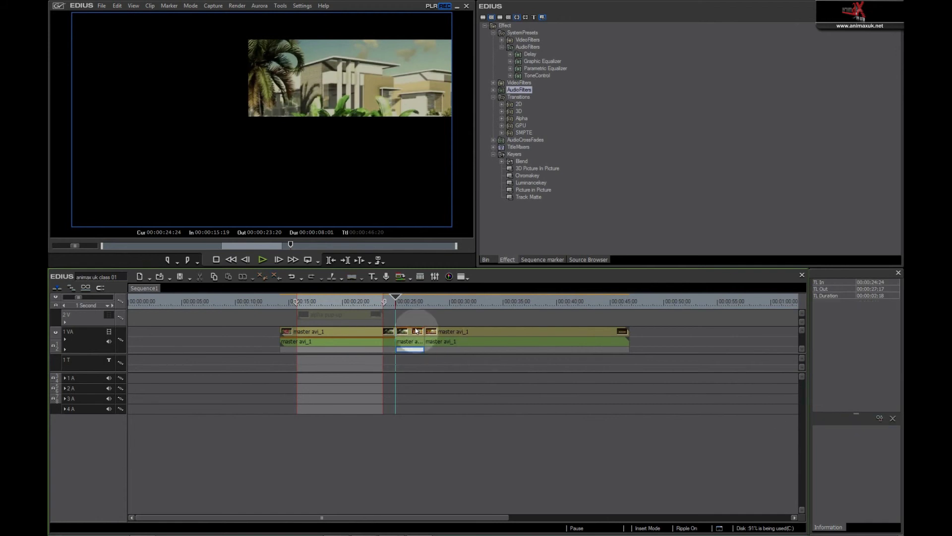
{"action": "left_click", "coordinate": [820, 428]}
{"action": "left_click", "coordinate": [860, 432]}
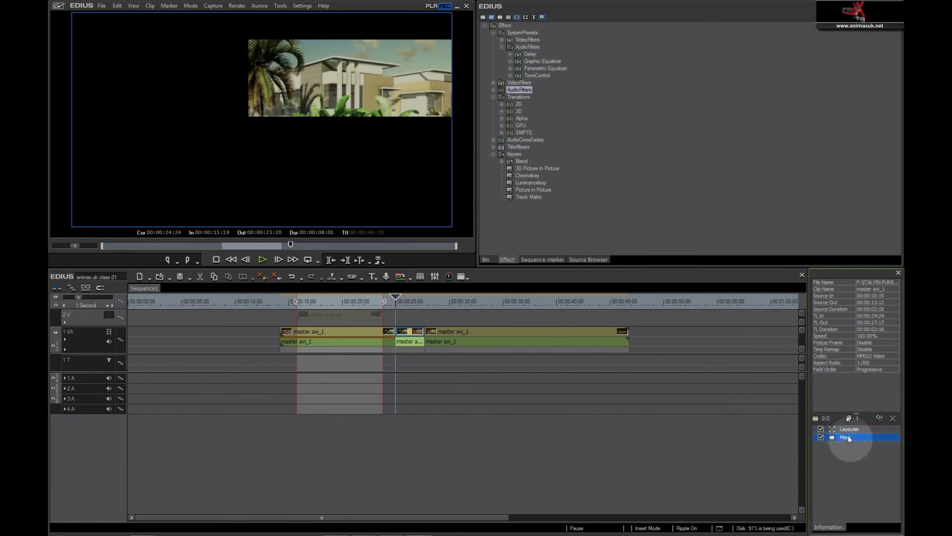
{"action": "left_click", "coordinate": [843, 437]}
{"action": "left_click", "coordinate": [893, 418]}
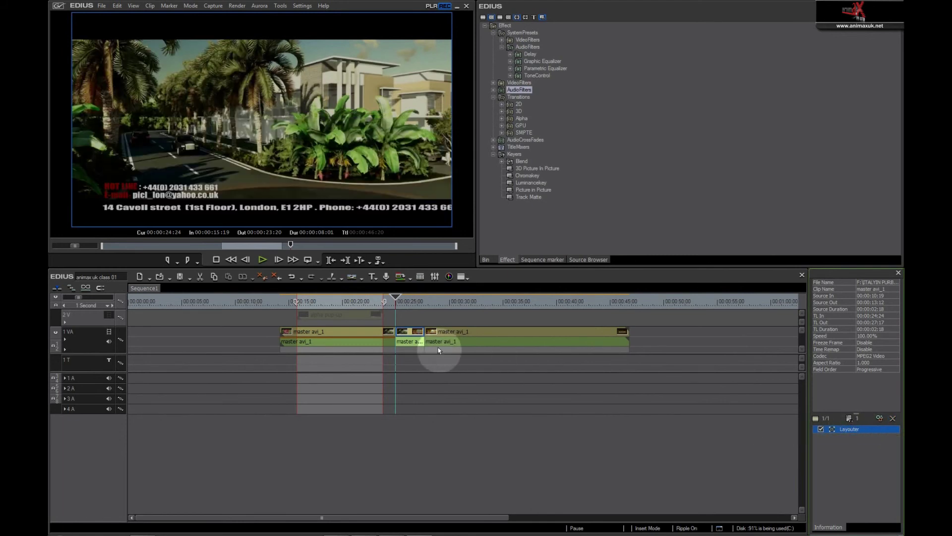
Apply the 2D Blind Push transition at the cut between the first and middle master avi_1 segments
{"action": "left_click", "coordinate": [410, 340]}
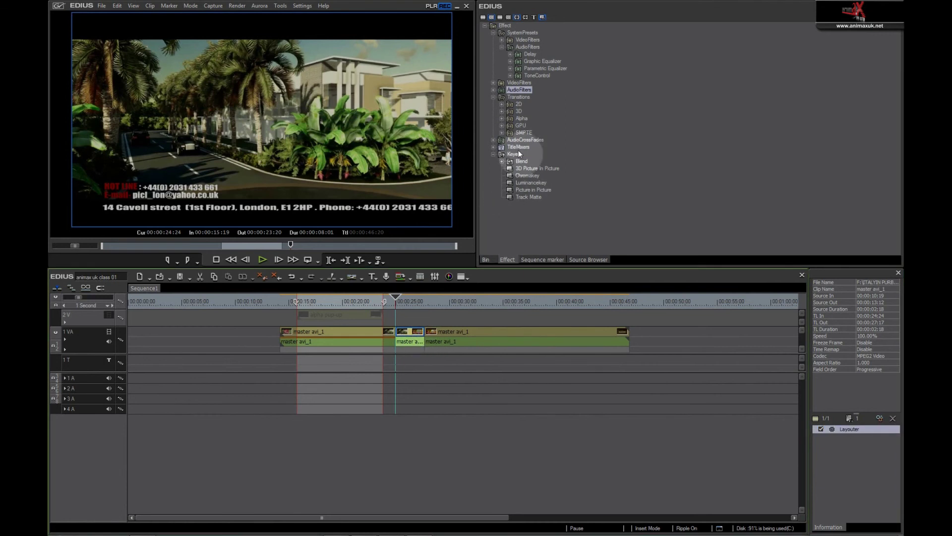
{"action": "left_click", "coordinate": [503, 105]}
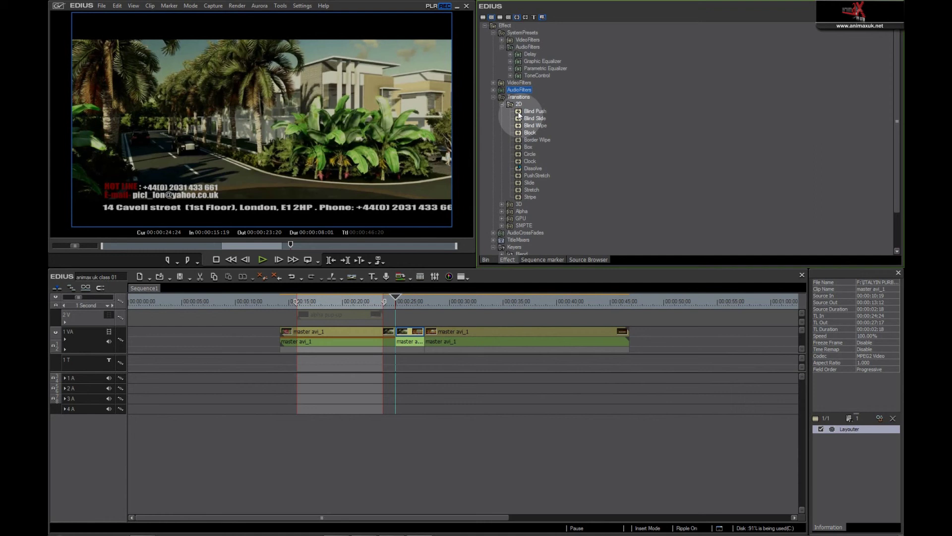
{"action": "left_click_drag", "start_coordinate": [518, 114], "coordinate": [397, 336]}
Play across the cut between the first and middle segments to review the Blind Push transition
{"action": "left_click", "coordinate": [426, 306]}
{"action": "left_click", "coordinate": [418, 333]}
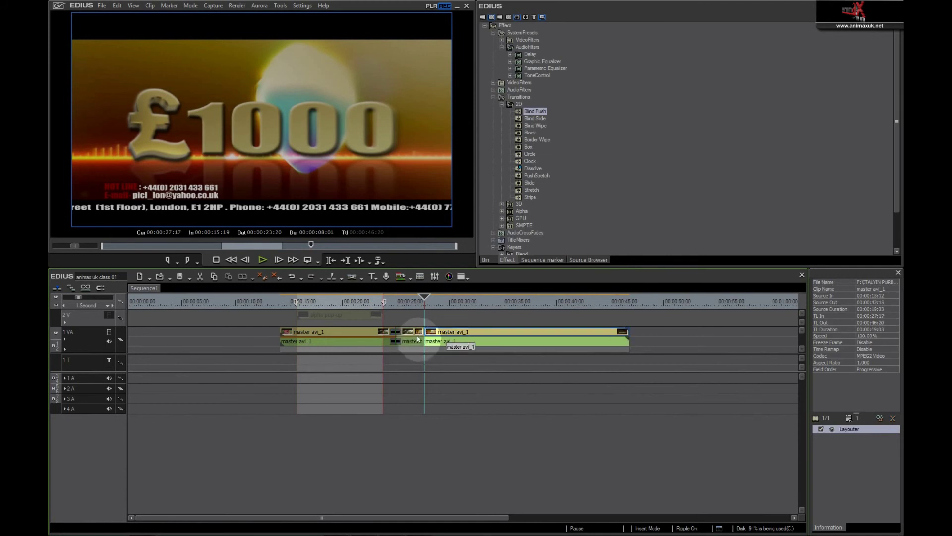
{"action": "left_click", "coordinate": [394, 302]}
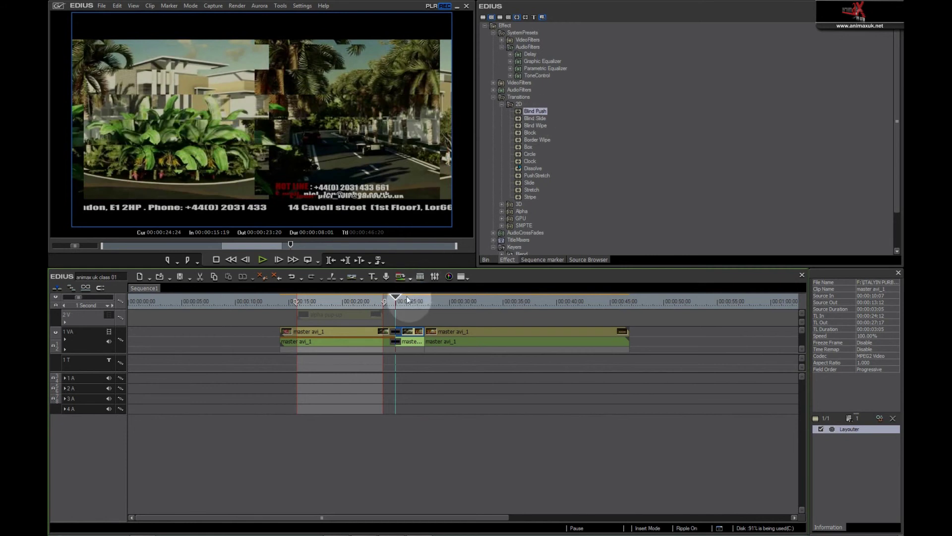
{"action": "key", "text": "space"}
{"action": "left_click", "coordinate": [397, 353]}
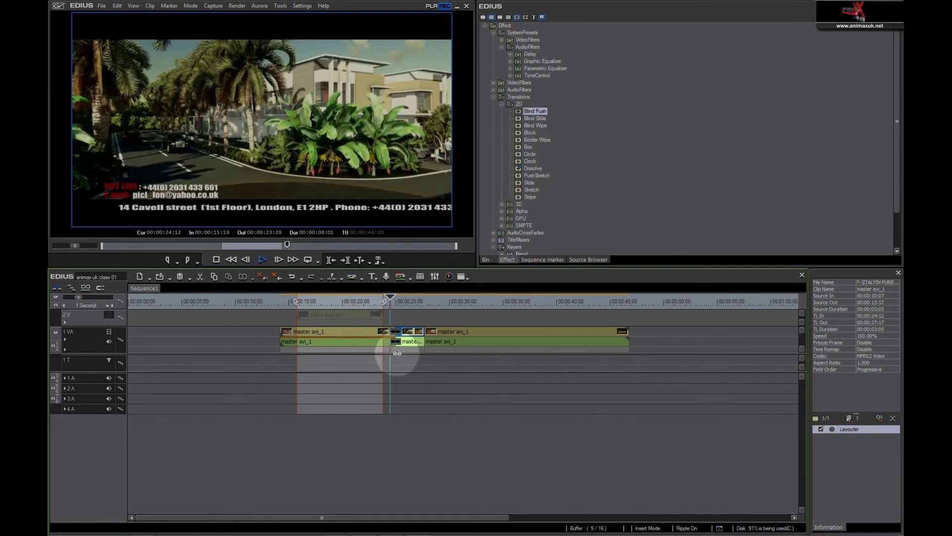
{"action": "key", "text": "space"}
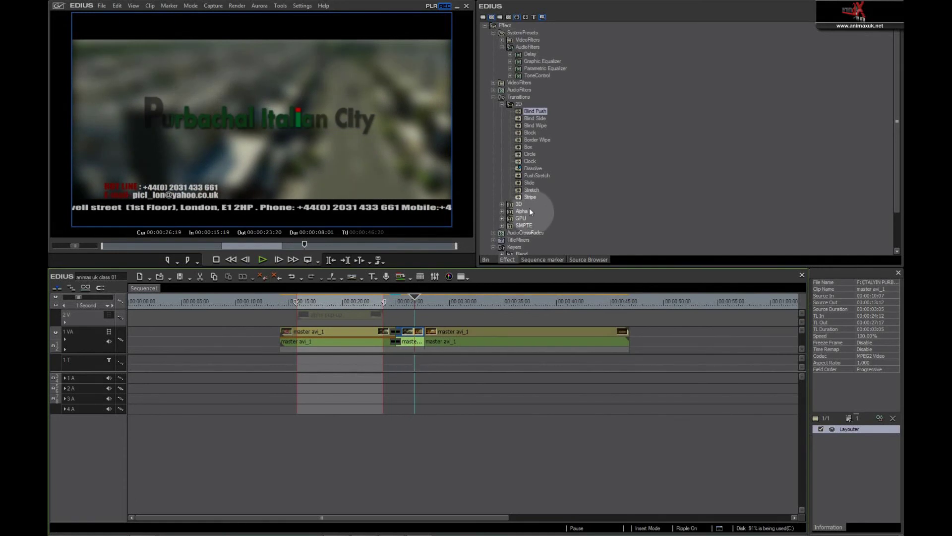
Apply the 3D Page Peel transition at the cut between the middle and last master avi_1 segments, and play across it
{"action": "left_click", "coordinate": [502, 205]}
{"action": "left_click", "coordinate": [534, 162]}
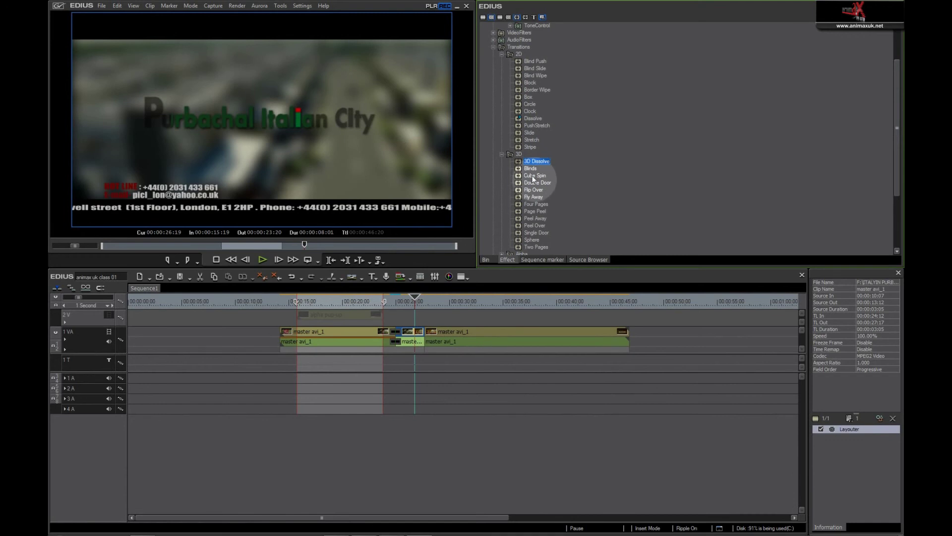
{"action": "left_click", "coordinate": [533, 189]}
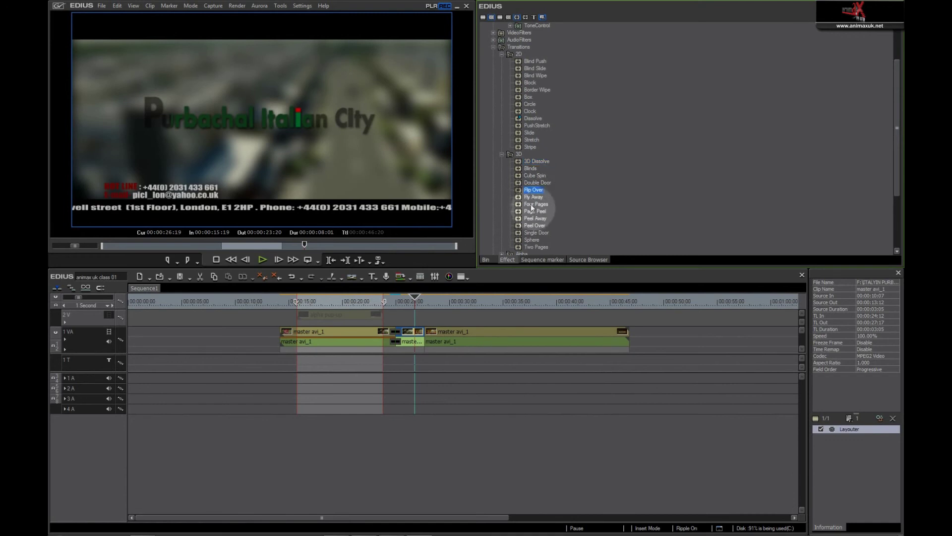
{"action": "left_click", "coordinate": [533, 204]}
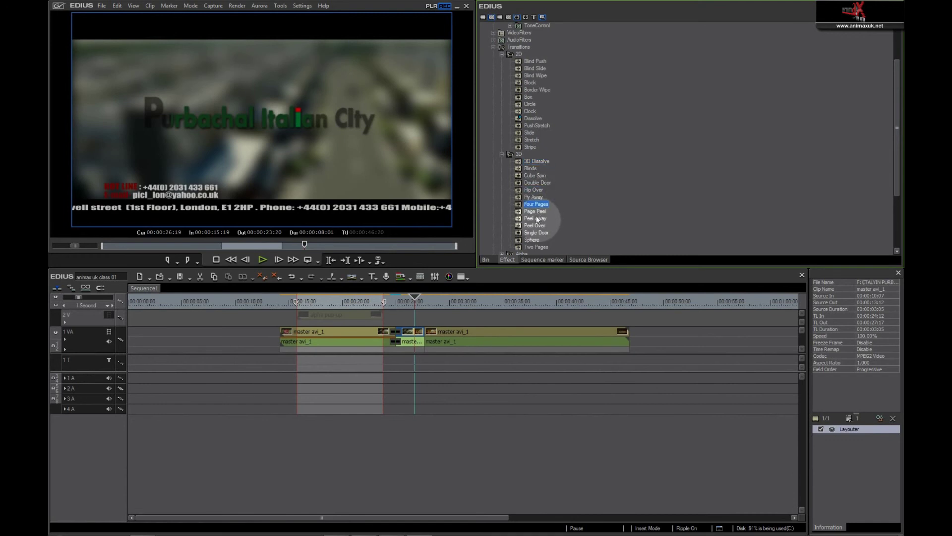
{"action": "left_click_drag", "start_coordinate": [534, 212], "coordinate": [425, 340]}
{"action": "key", "text": "space"}
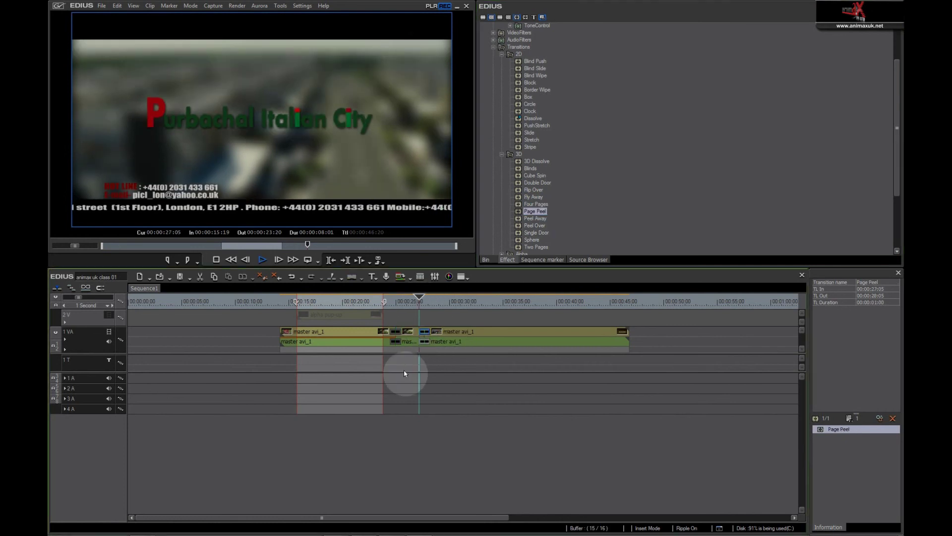
{"action": "key", "text": "space"}
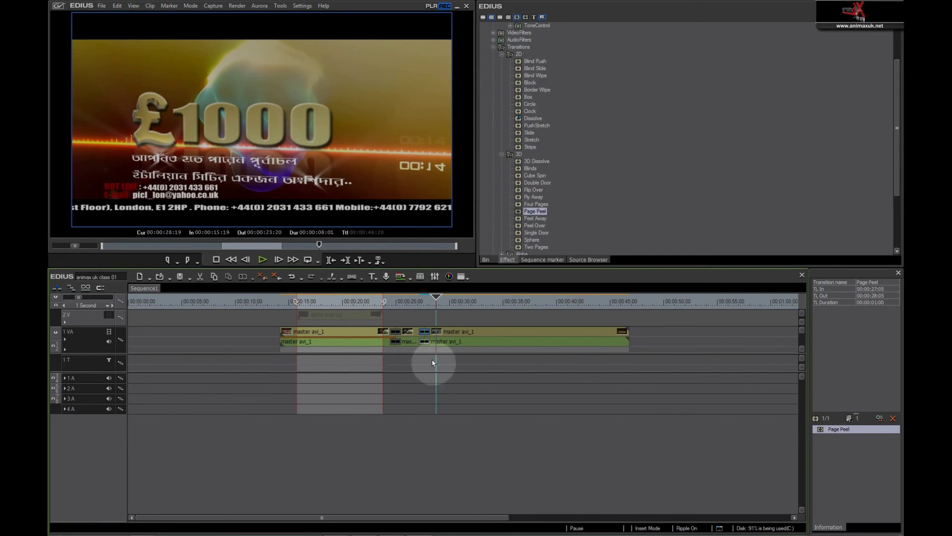
Collapse the transitions and look through the title mixers, including Laser, Slide A and Soft Slide
{"action": "left_click", "coordinate": [533, 248]}
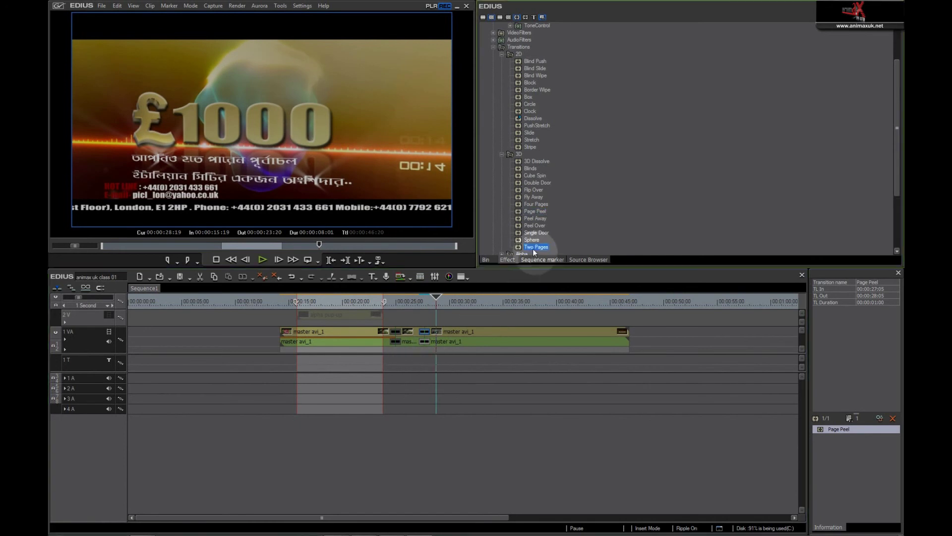
{"action": "left_click", "coordinate": [493, 48]}
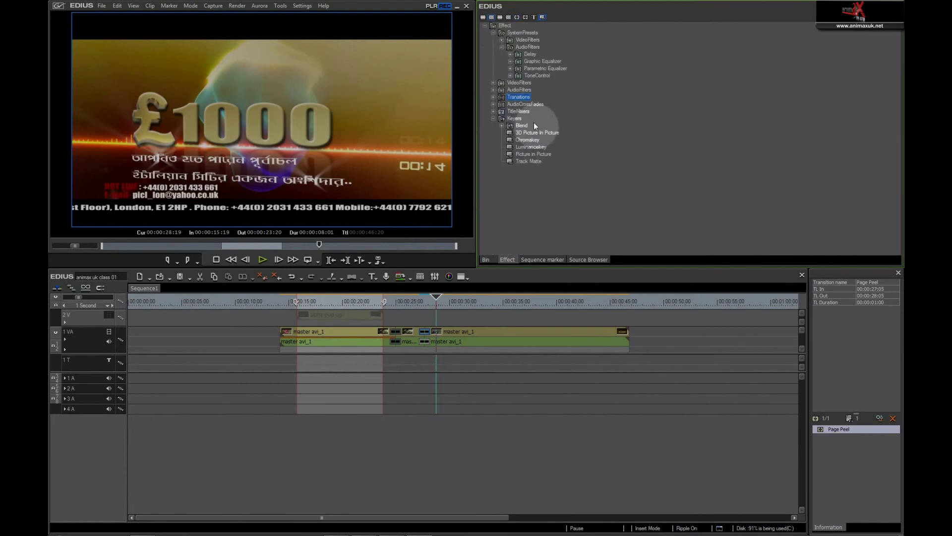
{"action": "left_click", "coordinate": [493, 111]}
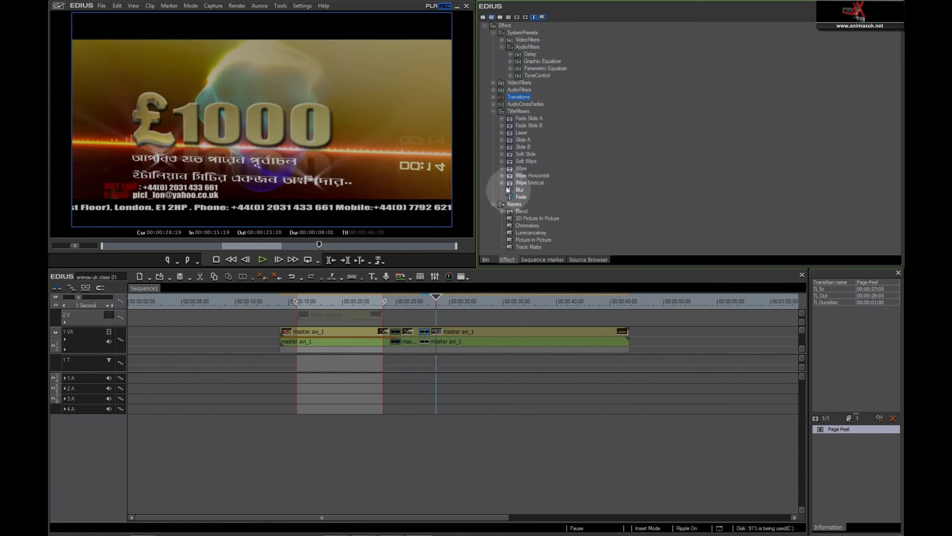
{"action": "left_click", "coordinate": [528, 146]}
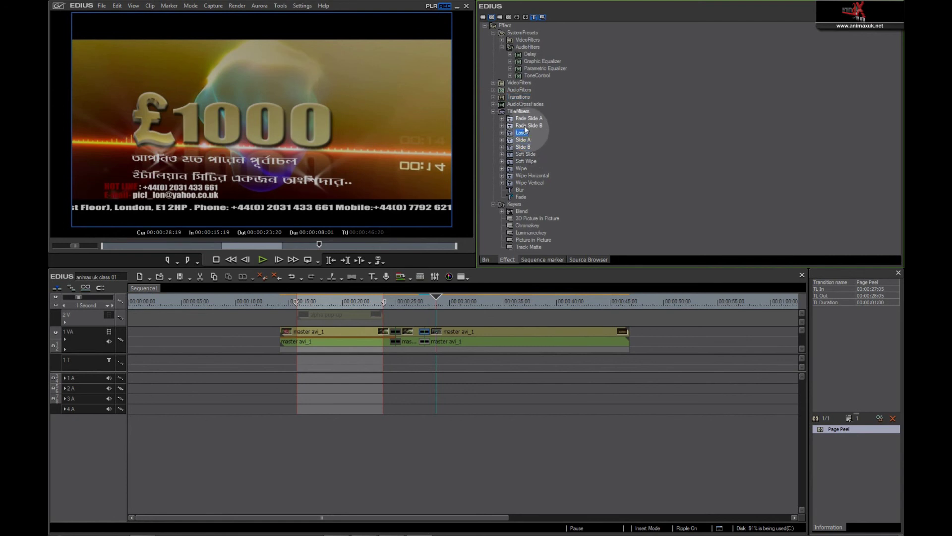
{"action": "left_click", "coordinate": [526, 117]}
{"action": "left_click", "coordinate": [523, 139]}
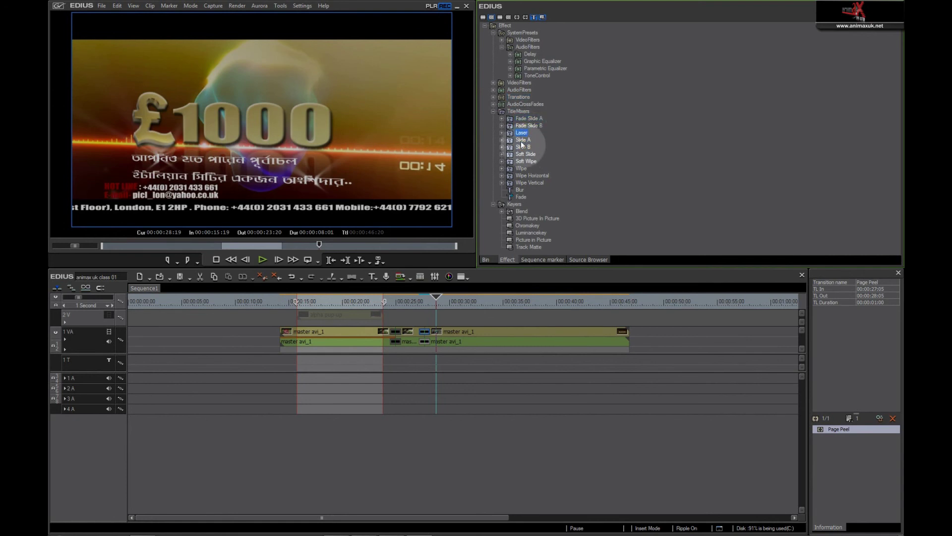
{"action": "left_click", "coordinate": [525, 155]}
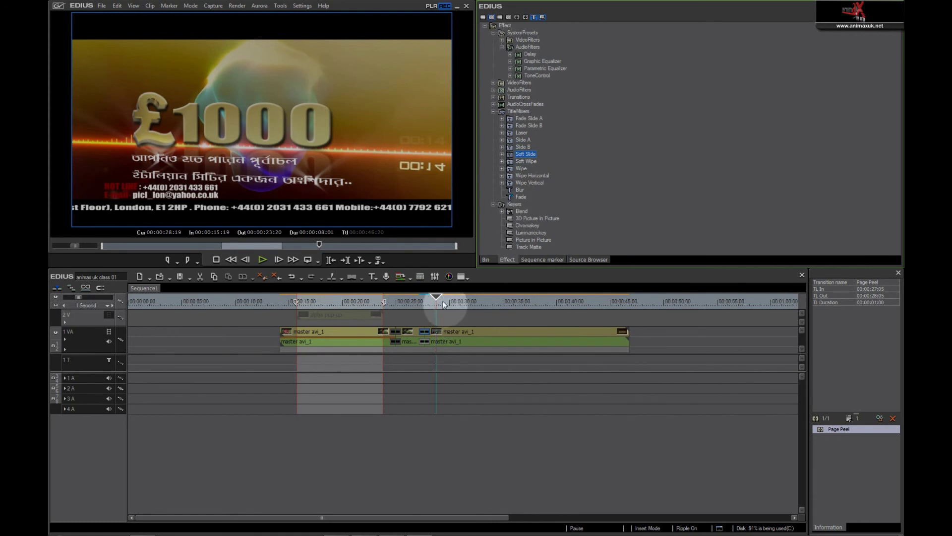
Mute the audio of the 1 VA track and start a new title in the T1 track
{"action": "left_click", "coordinate": [545, 303]}
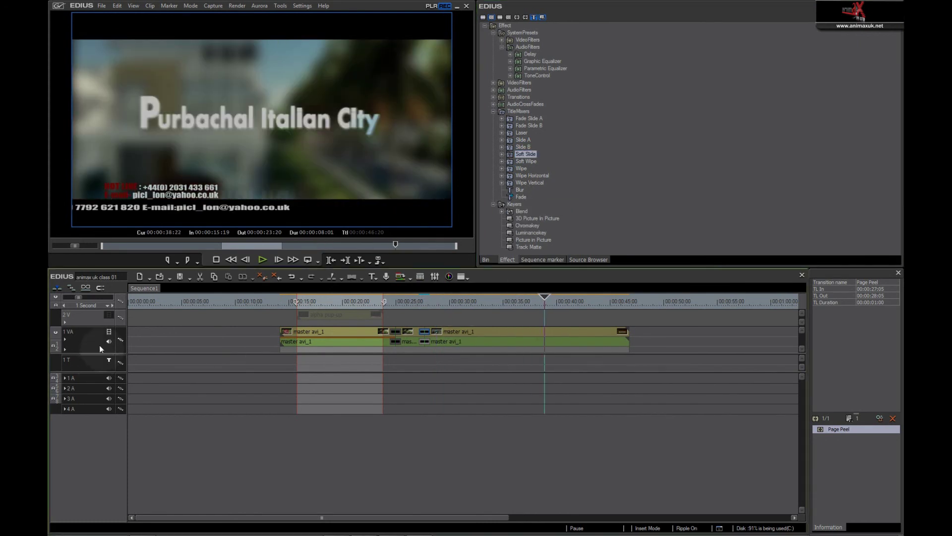
{"action": "left_click", "coordinate": [107, 342]}
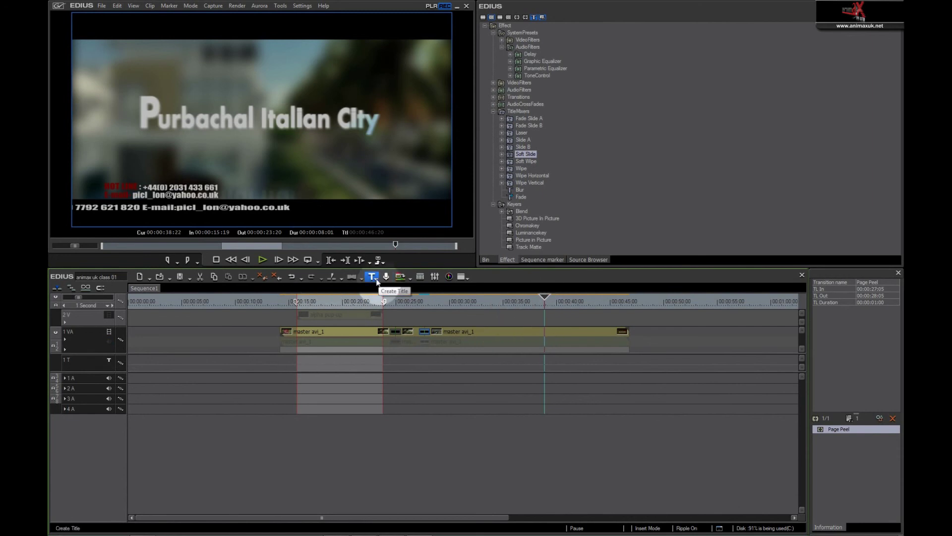
{"action": "left_click", "coordinate": [310, 380]}
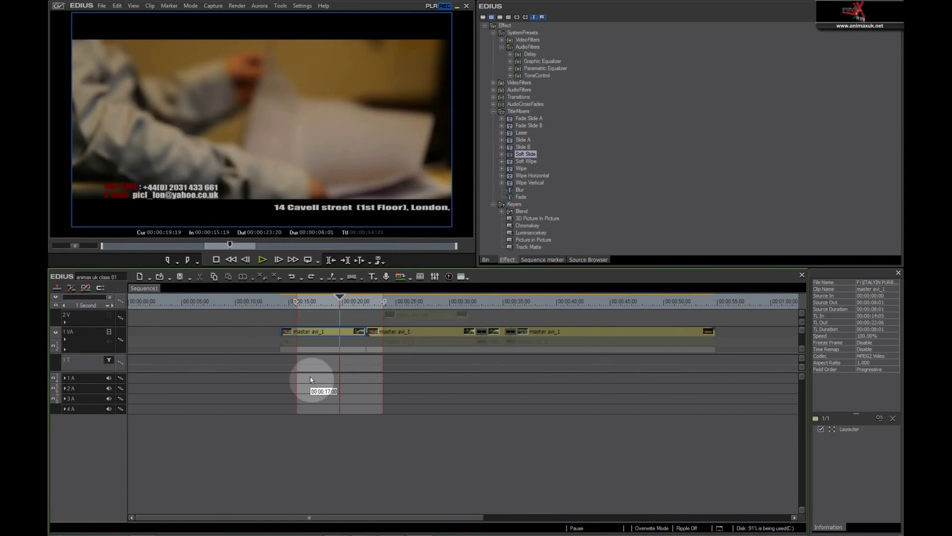
{"action": "left_click", "coordinate": [87, 369]}
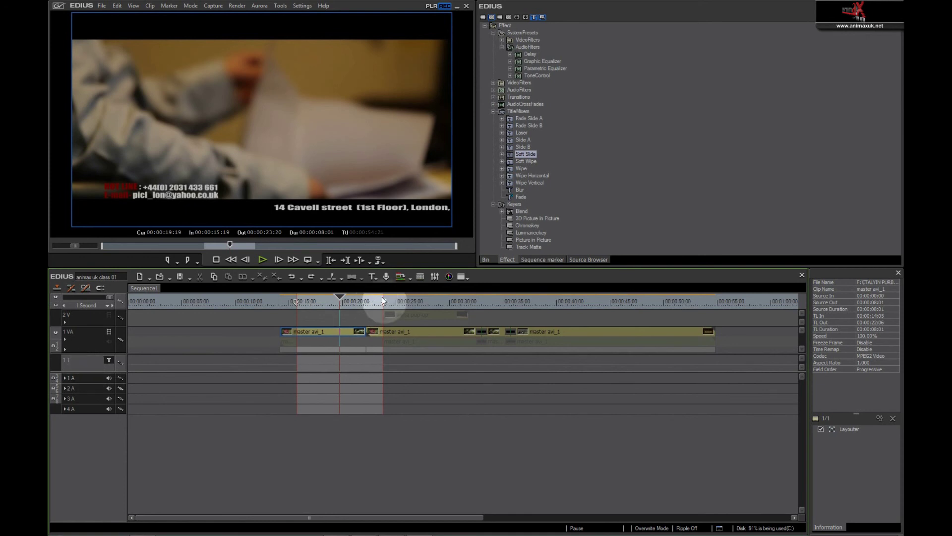
{"action": "left_click", "coordinate": [375, 277]}
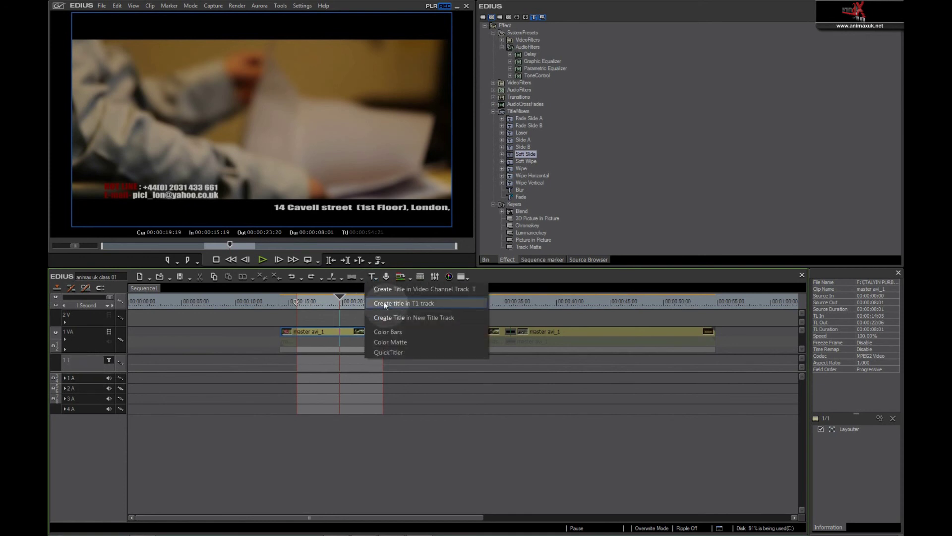
{"action": "left_click", "coordinate": [418, 305]}
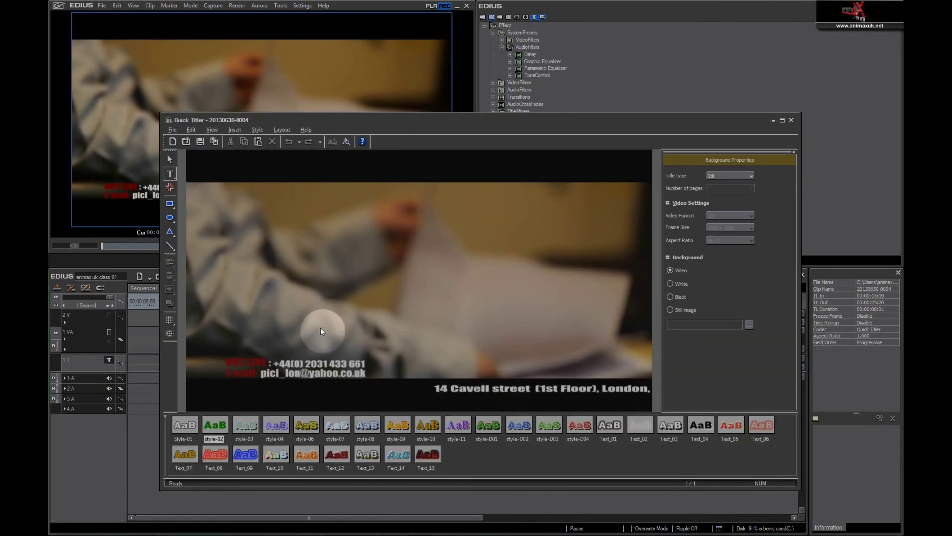
Enter "hello text test" as the title, move it to about X 940, Y 320 in the frame, and save the title
{"action": "type", "text": "hello"}
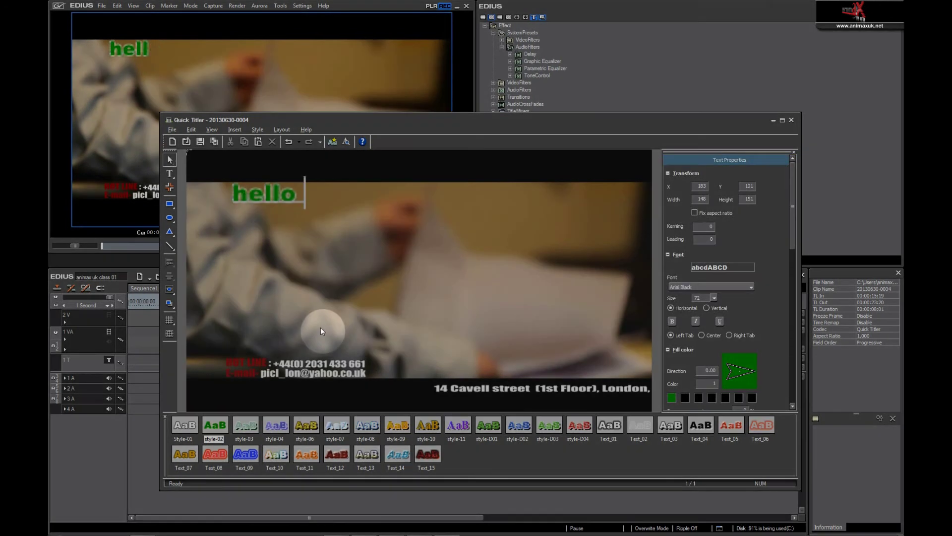
{"action": "type", "text": " text test"}
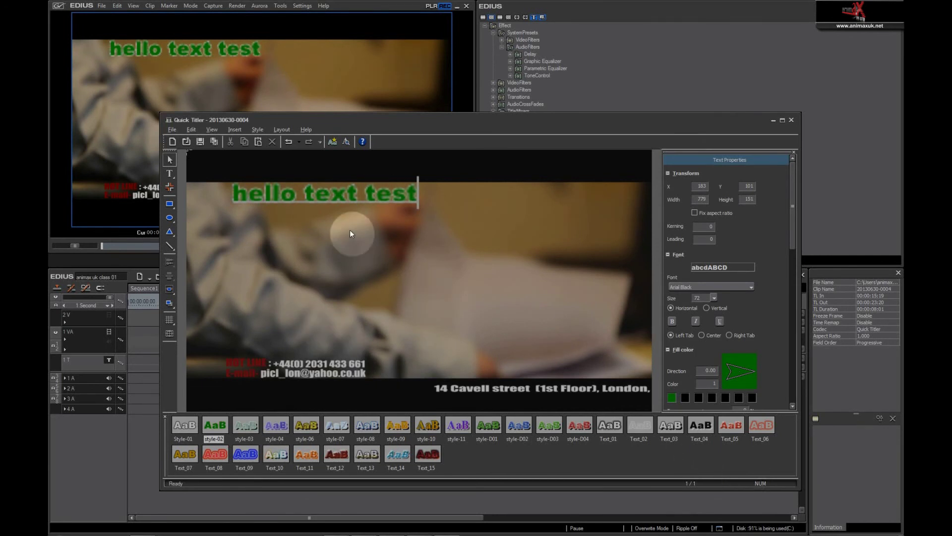
{"action": "left_click", "coordinate": [353, 197]}
{"action": "left_click_drag", "start_coordinate": [475, 265], "coordinate": [337, 242]}
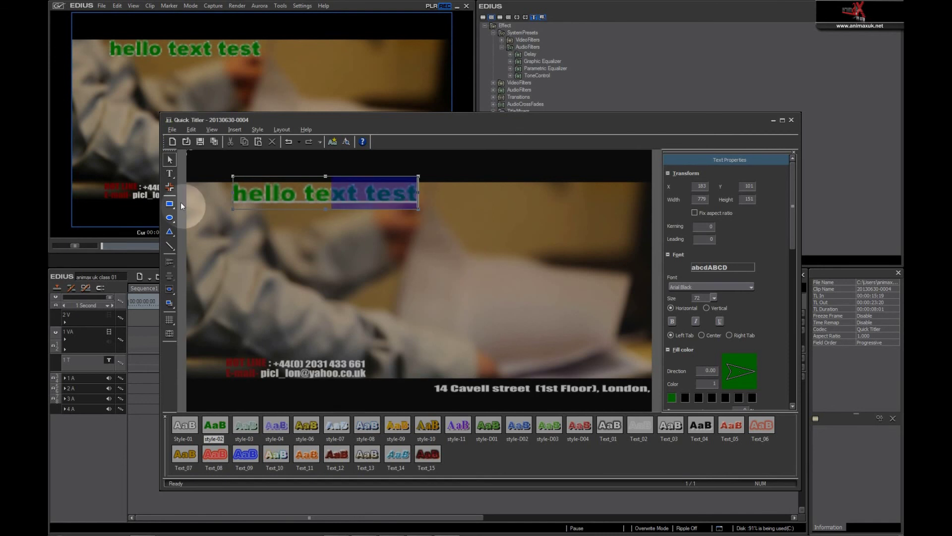
{"action": "left_click", "coordinate": [169, 159]}
{"action": "left_click_drag", "start_coordinate": [290, 194], "coordinate": [494, 243]}
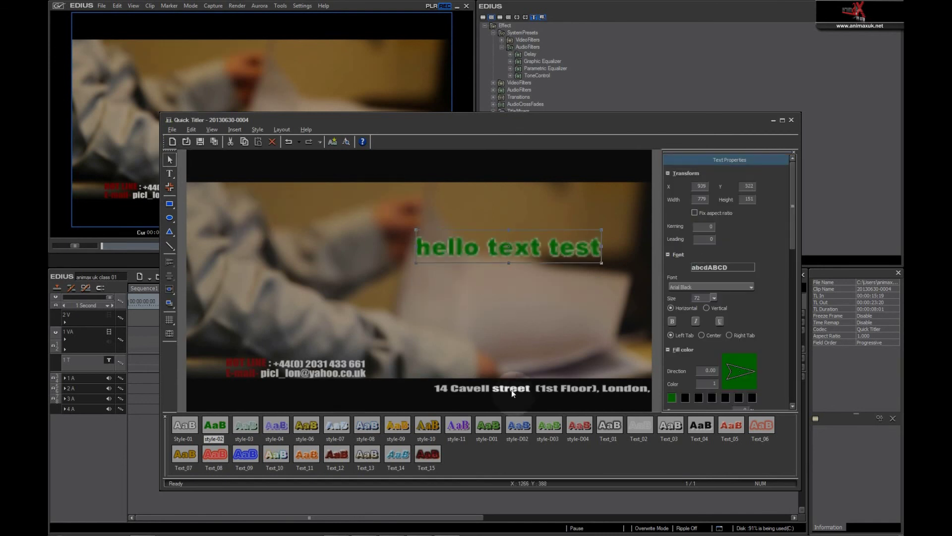
{"action": "left_click", "coordinate": [201, 142]}
{"action": "left_click", "coordinate": [320, 368]}
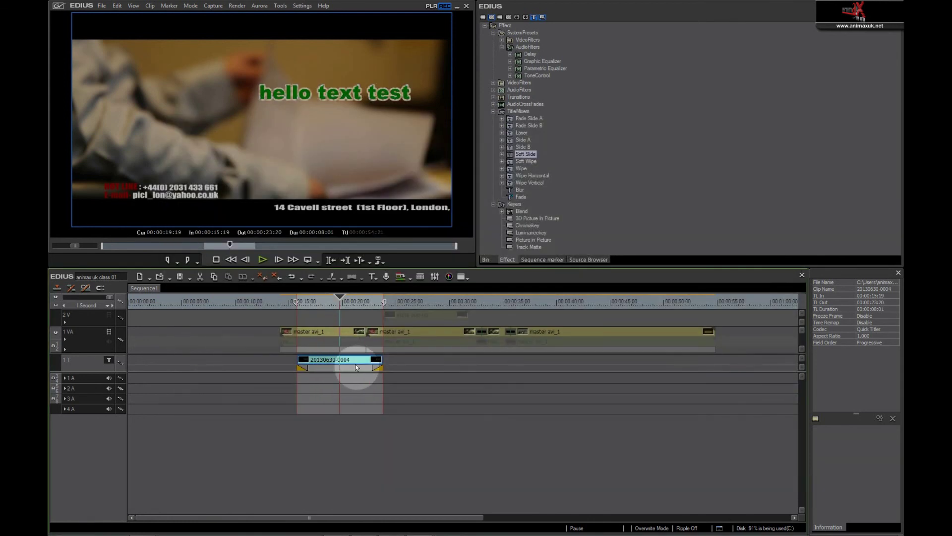
Move the playhead to the start of the title clip and lengthen its fade-in to about 00:00:03:16
{"action": "left_click", "coordinate": [344, 400]}
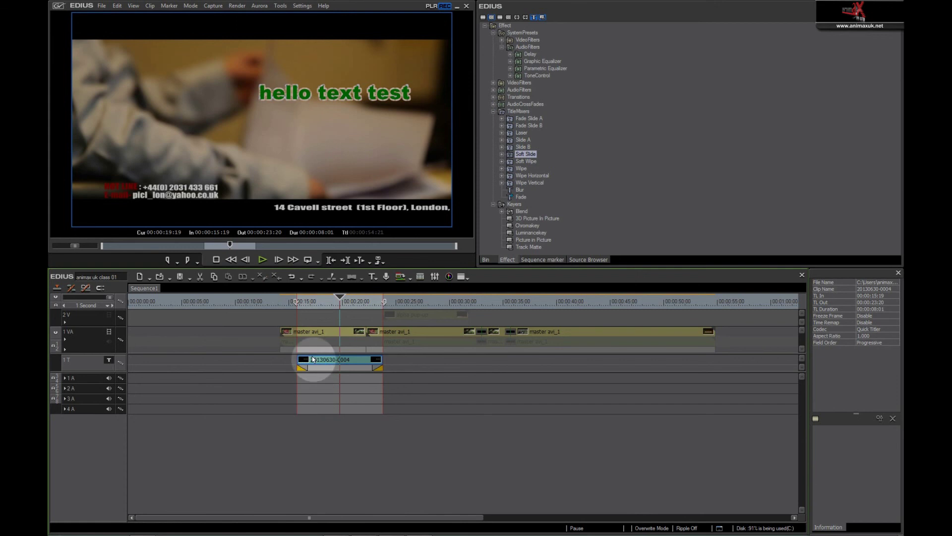
{"action": "left_click", "coordinate": [303, 301]}
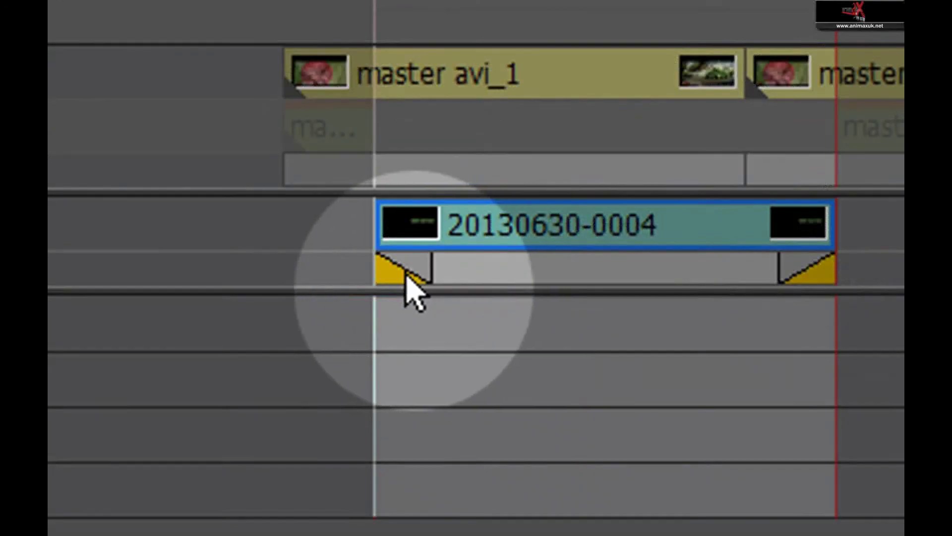
{"action": "mouse_move", "coordinate": [394, 283]}
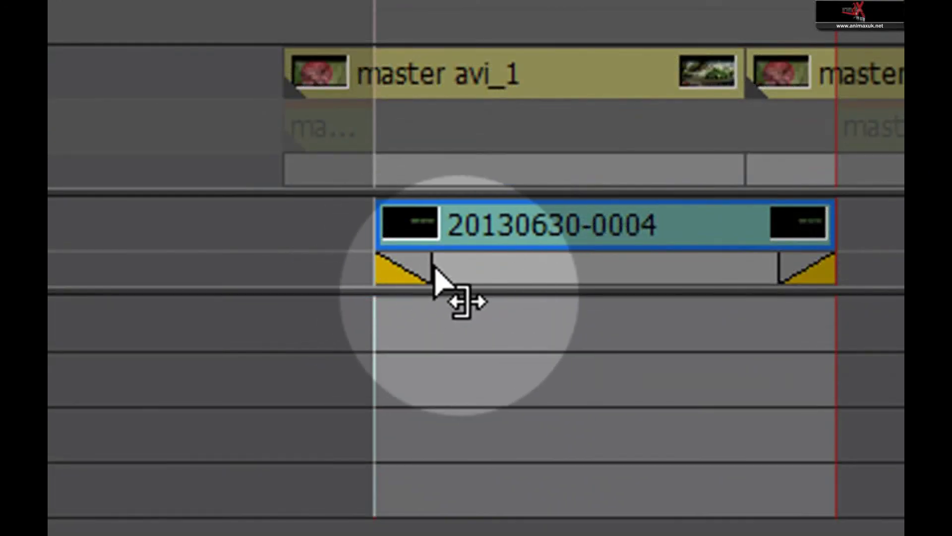
{"action": "left_click", "coordinate": [414, 273]}
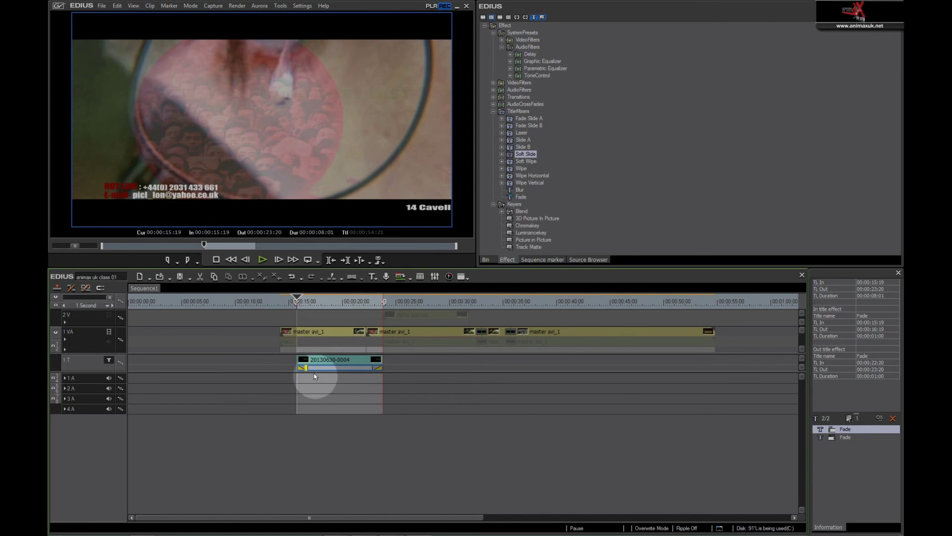
{"action": "left_click_drag", "start_coordinate": [307, 368], "coordinate": [334, 368]}
Play the title clip twice from its start to review the lengthened fade-in
{"action": "key", "text": "space"}
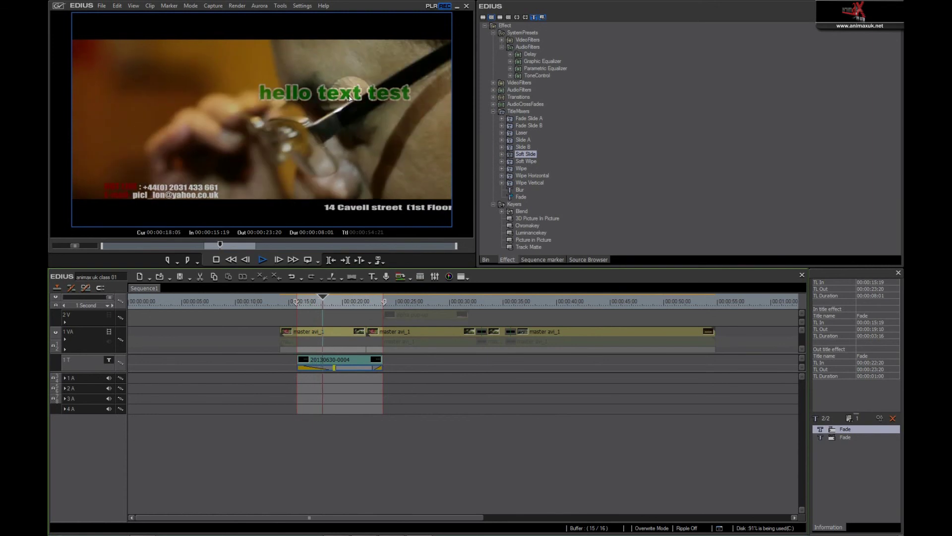
{"action": "left_click", "coordinate": [314, 388]}
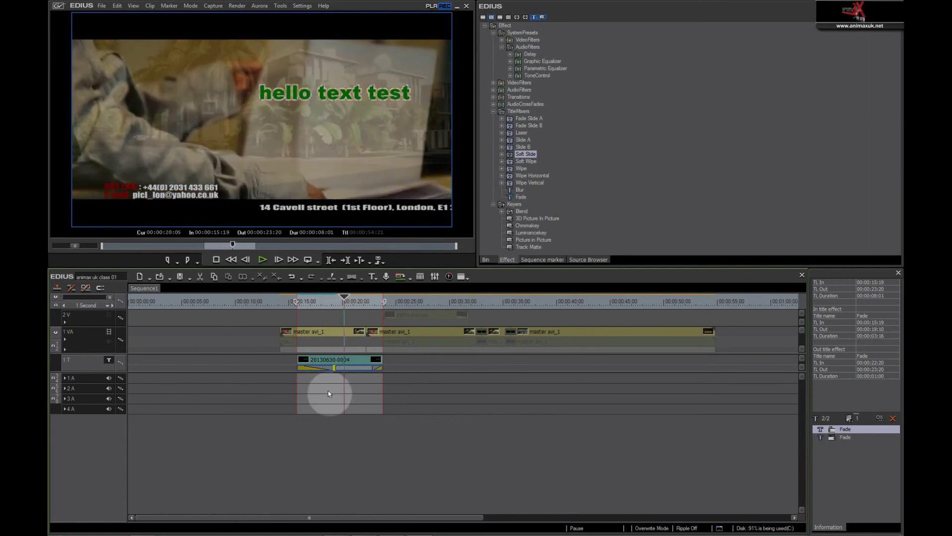
{"action": "left_click", "coordinate": [297, 301]}
{"action": "key", "text": "space"}
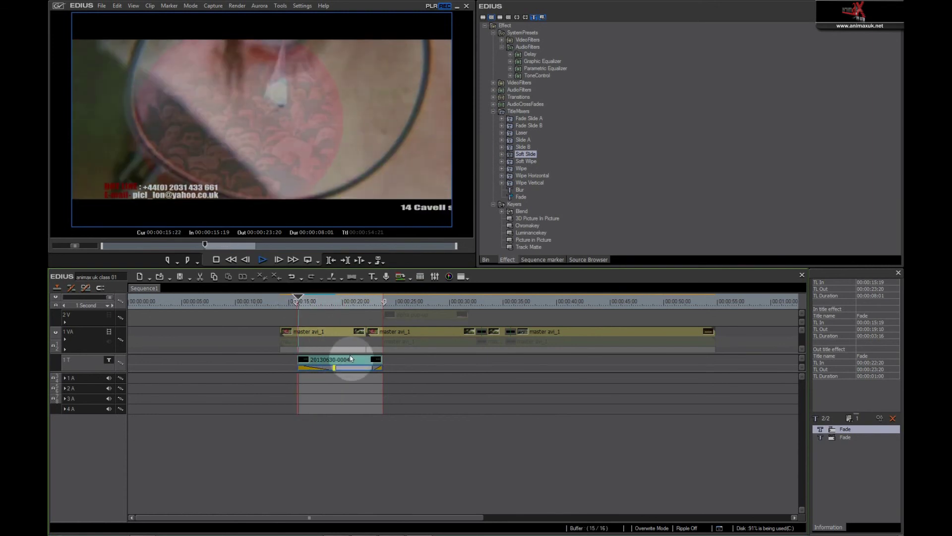
Remove both Fade effects from the title clip and play it from its start
{"action": "left_click", "coordinate": [331, 373]}
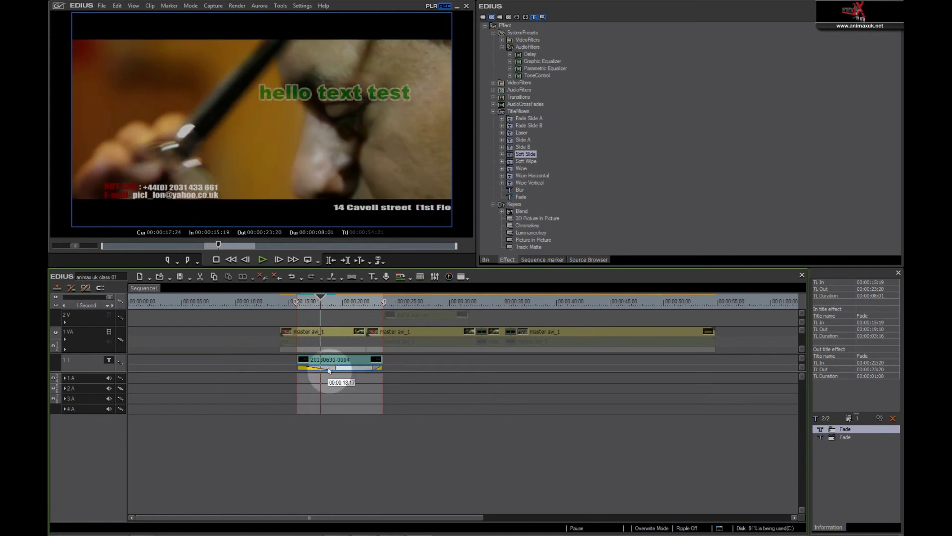
{"action": "left_click", "coordinate": [306, 313]}
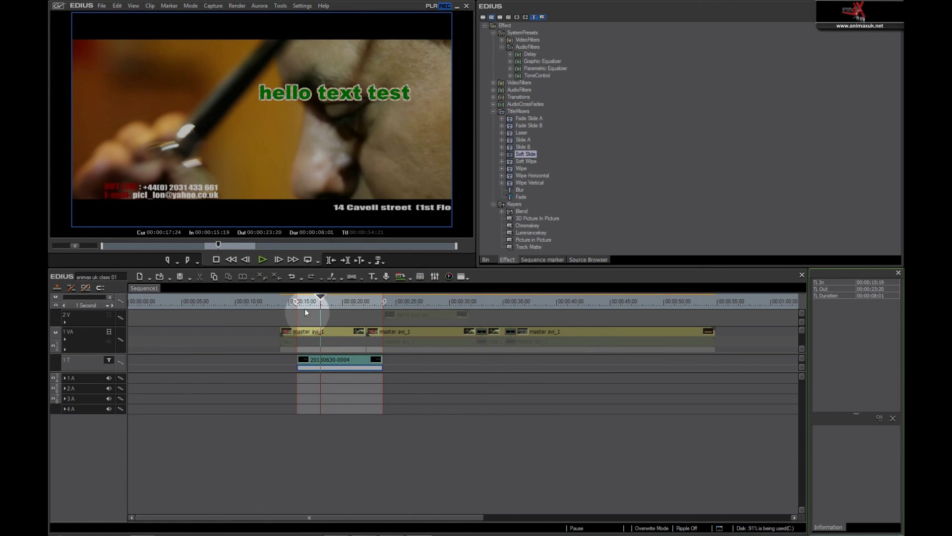
{"action": "left_click", "coordinate": [296, 301]}
{"action": "left_click", "coordinate": [347, 363]}
{"action": "left_click", "coordinate": [304, 314]}
{"action": "key", "text": "space"}
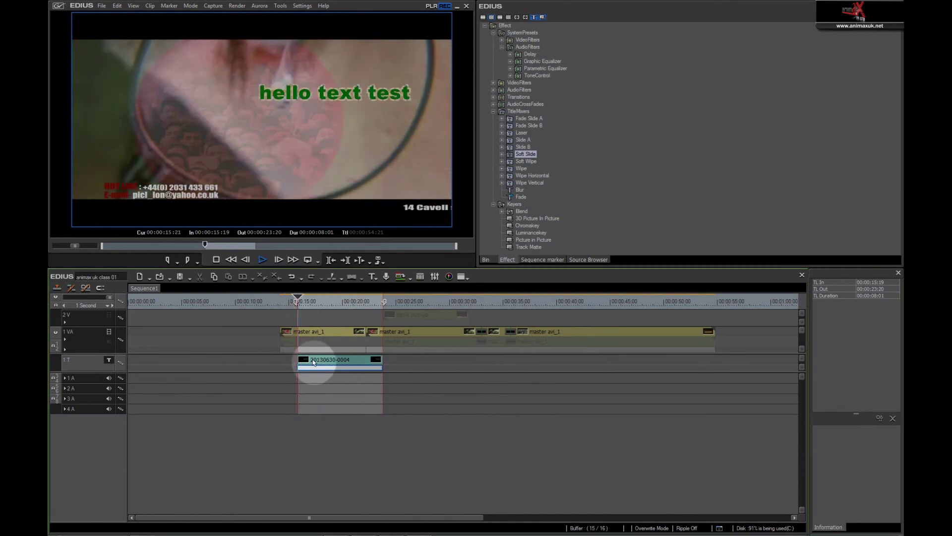
{"action": "key", "text": "space"}
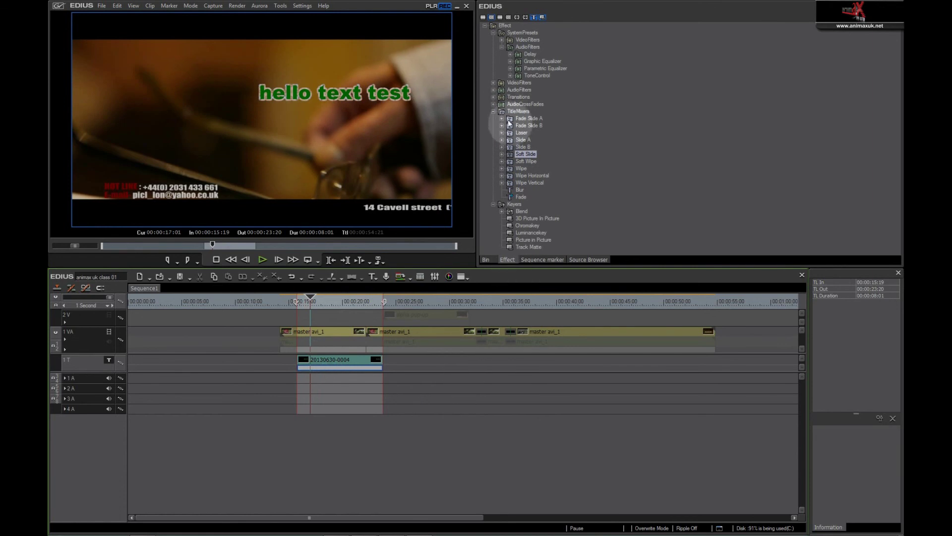
Apply the Slide A title mixer to the title clip and play it from its start
{"action": "left_click", "coordinate": [523, 148]}
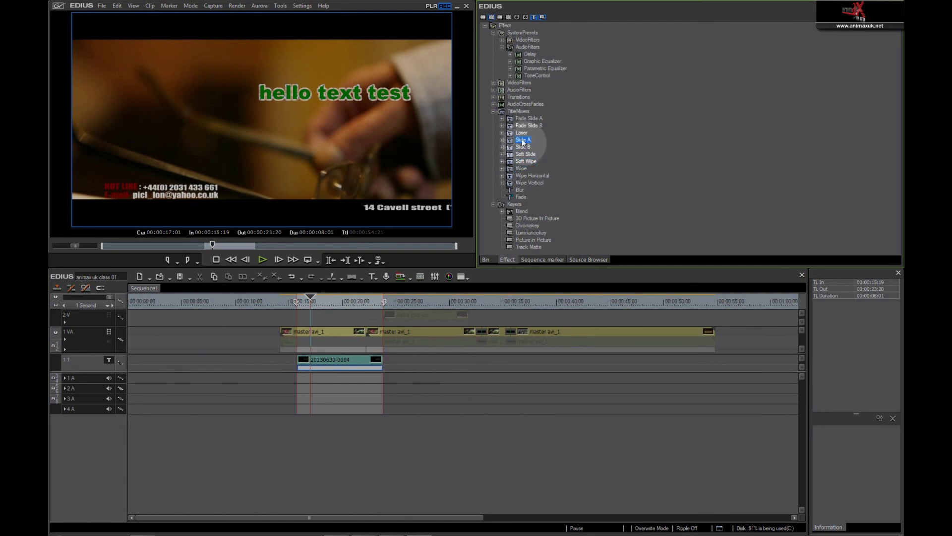
{"action": "left_click_drag", "start_coordinate": [523, 142], "coordinate": [306, 367]}
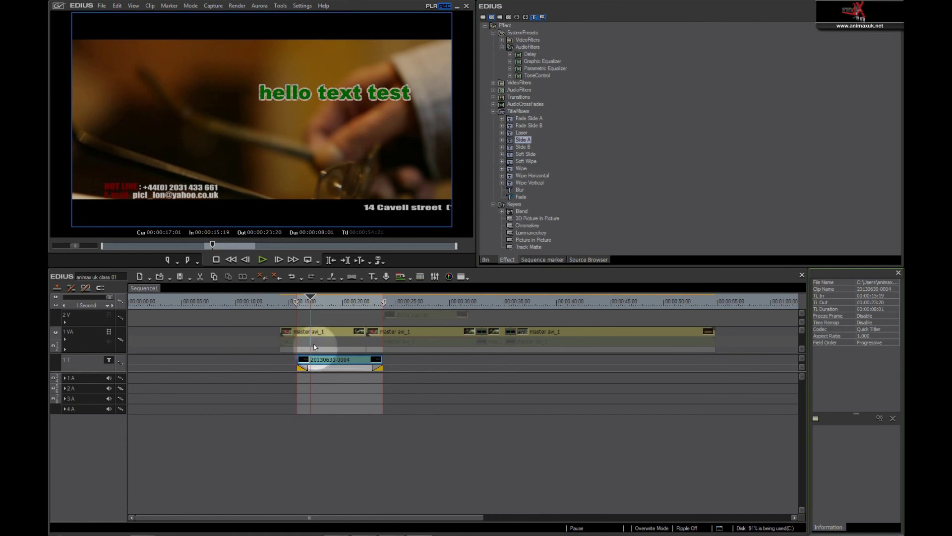
{"action": "left_click", "coordinate": [296, 300]}
{"action": "key", "text": "space"}
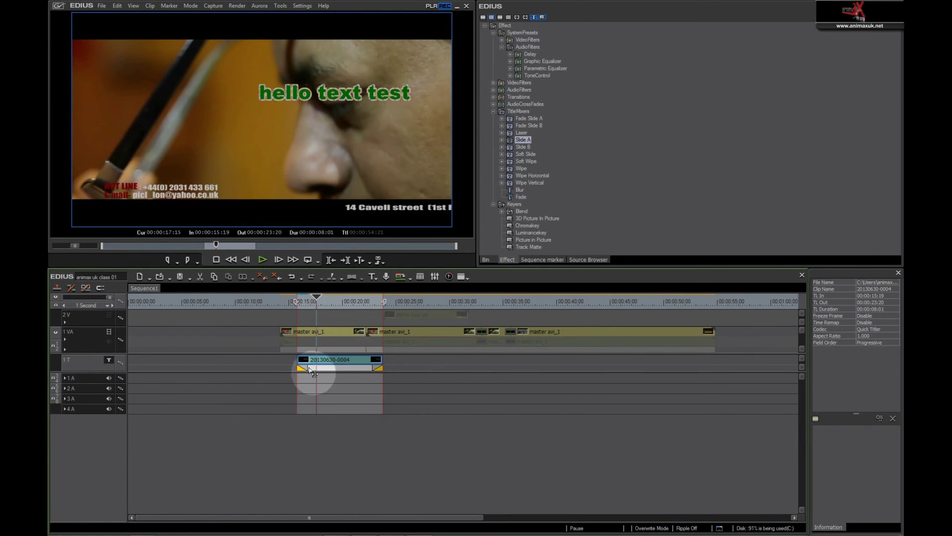
Lengthen the title's Slide A Down in-effect to about 00:00:04:08 and play the title clip from its start
{"action": "left_click_drag", "start_coordinate": [313, 369], "coordinate": [341, 368]}
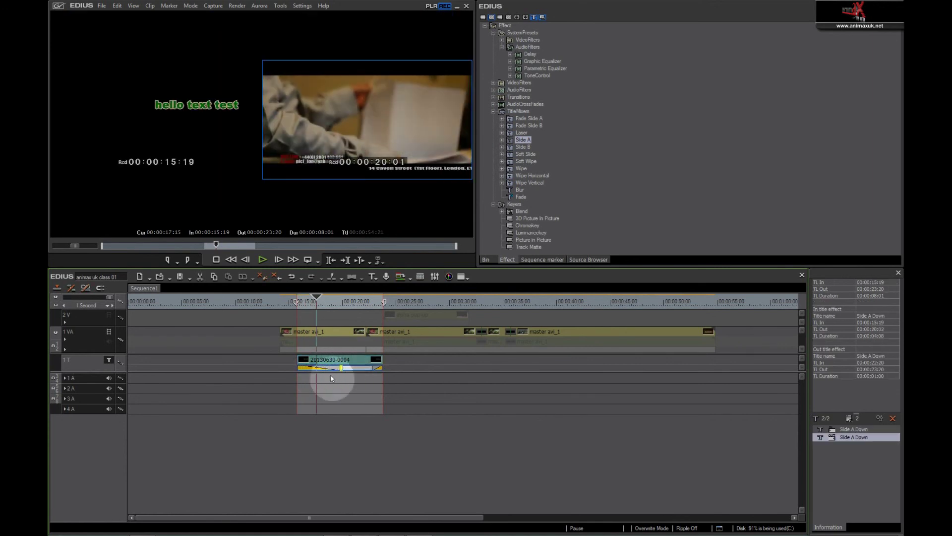
{"action": "left_click", "coordinate": [298, 300]}
{"action": "key", "text": "space"}
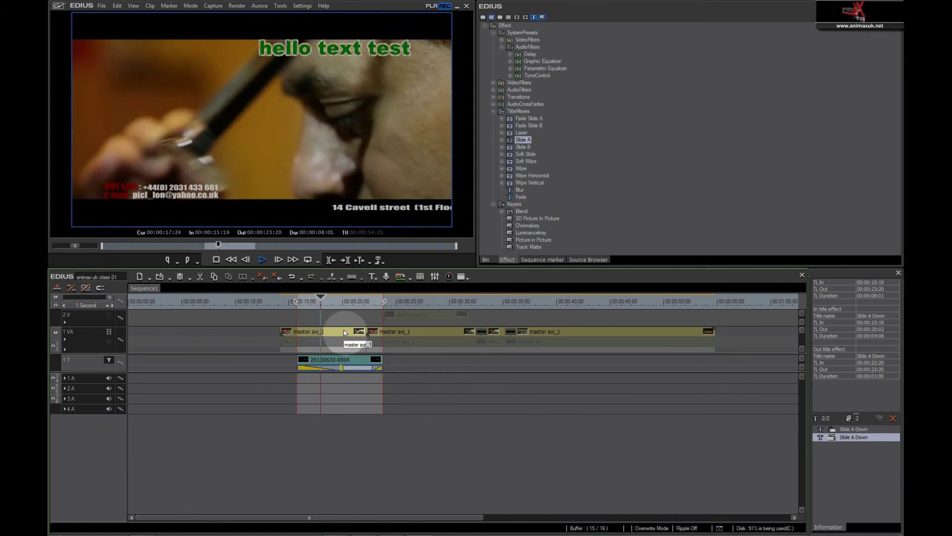
{"action": "left_click", "coordinate": [340, 367]}
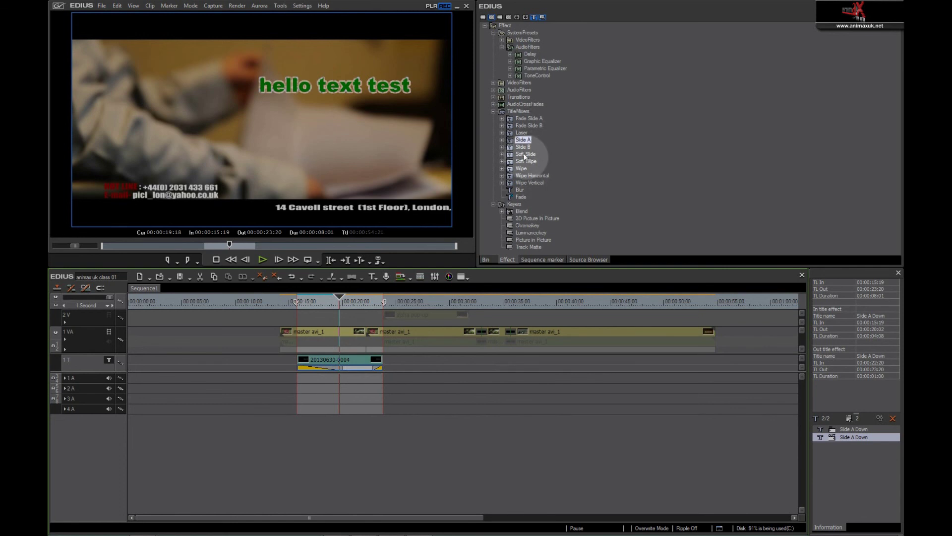
Collapse the title mixers to look over the keyer effects
{"action": "left_click", "coordinate": [494, 111]}
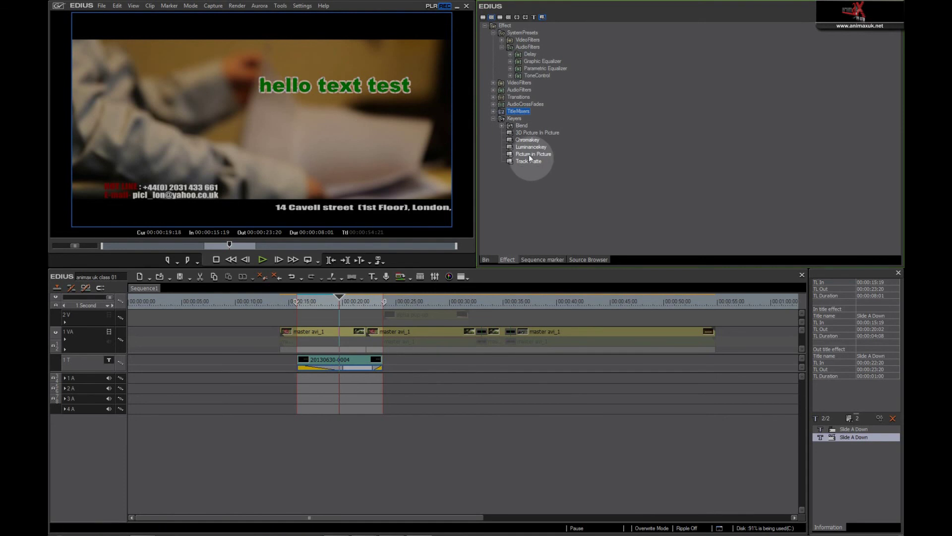